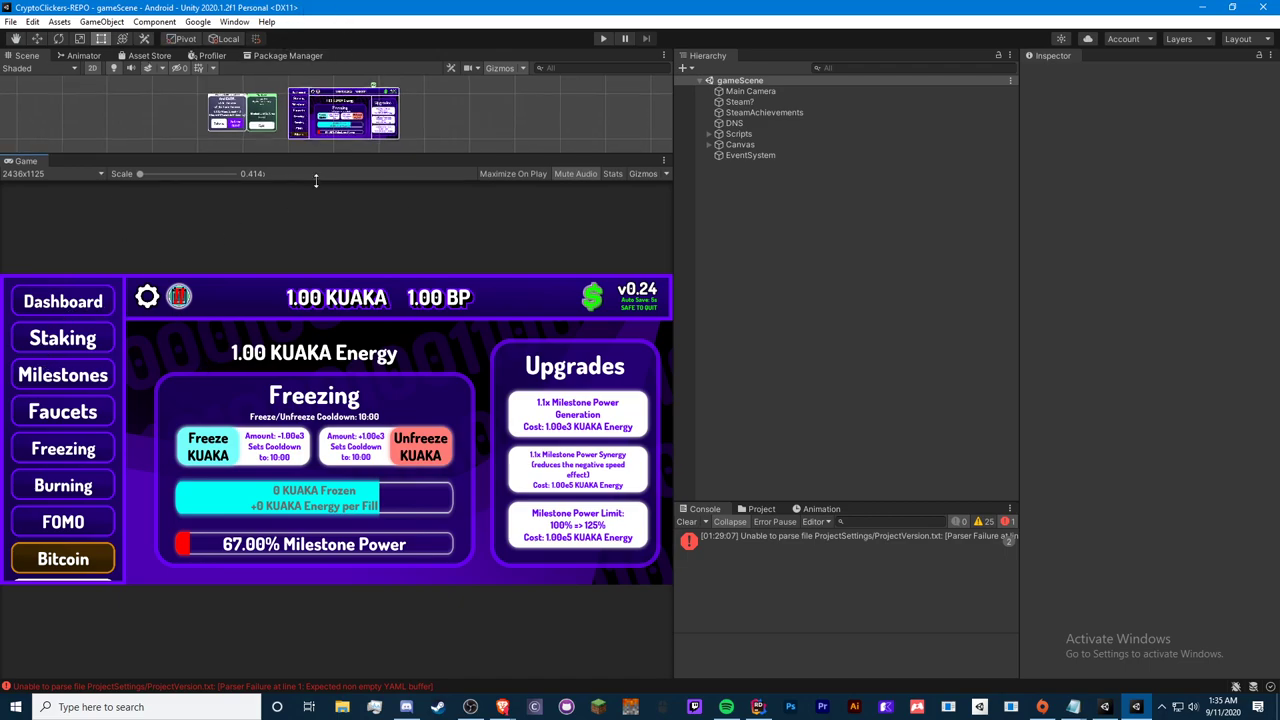
# - Enlarge the Scene view and zoom in on the game's menu buttons and Freezing panel
pyautogui.moveTo(317, 157); pyautogui.dragTo(317, 533)
pyautogui.scroll(2, 223, 371)
pyautogui.scroll(2, 331, 369)
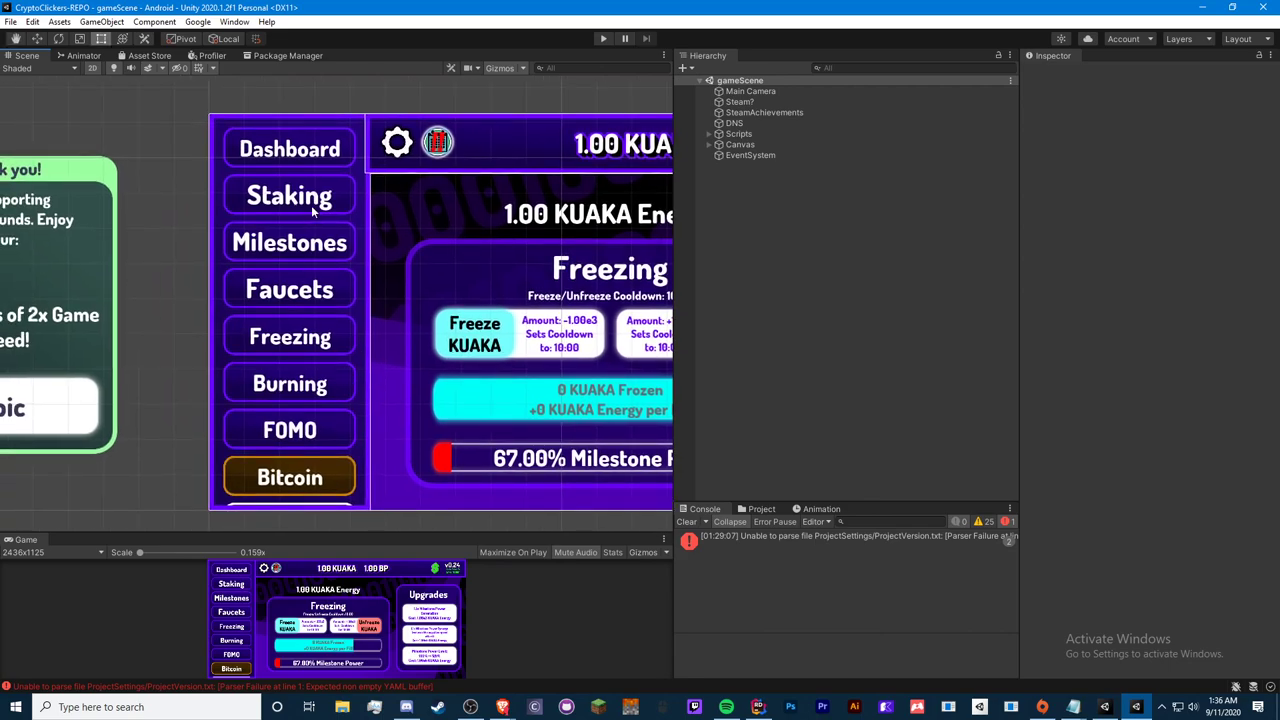
pyautogui.scroll(2, 311, 205)
pyautogui.moveTo(308, 250); pyautogui.dragTo(391, 263, button='middle')
pyautogui.scroll(1, 400, 254)
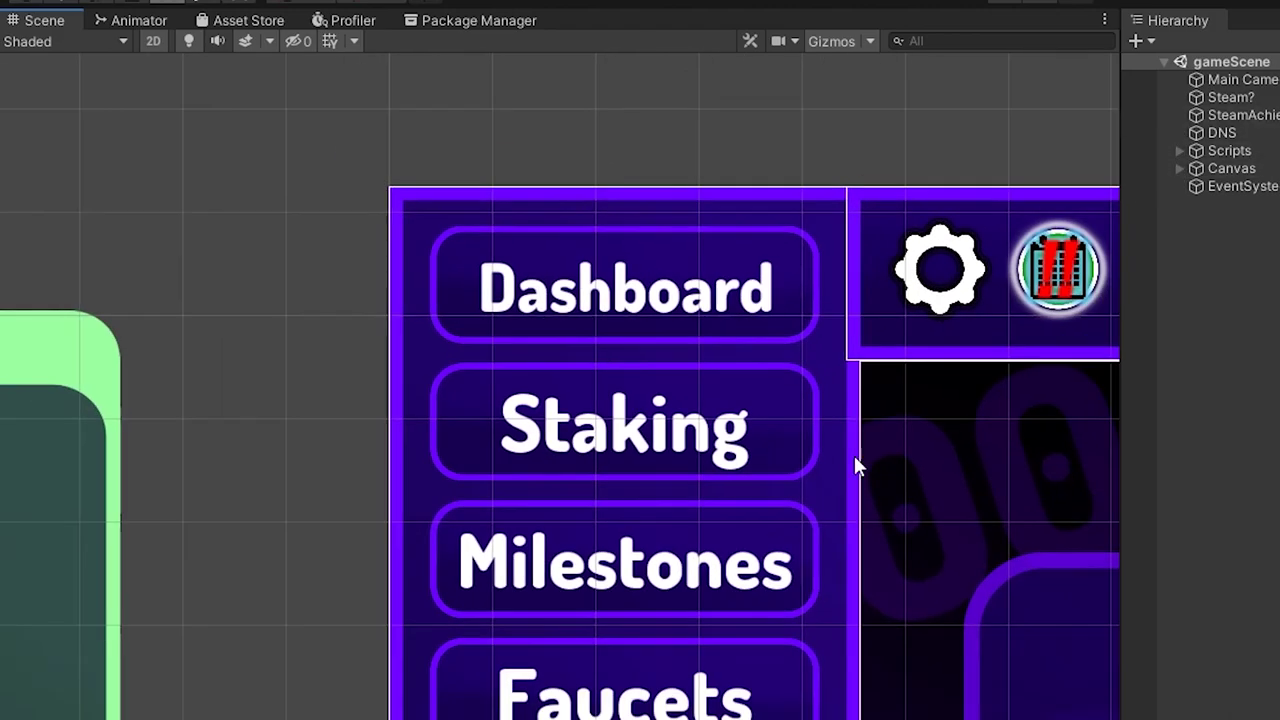
pyautogui.moveTo(854, 455); pyautogui.dragTo(670, 417, button='middle')
pyautogui.scroll(-3, 670, 417)
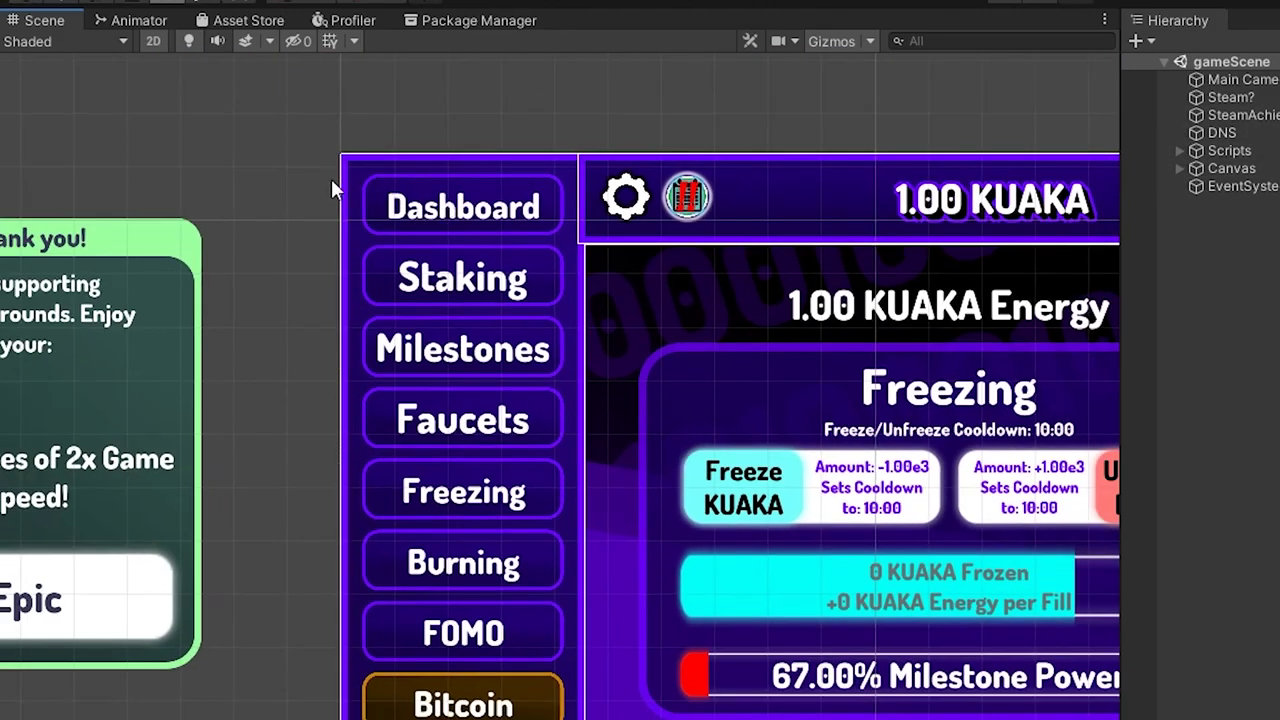
# - Pan across the rest of the game UI, including the Unfreeze button and Thank you! panel
pyautogui.moveTo(679, 372); pyautogui.dragTo(417, 230, button='middle')
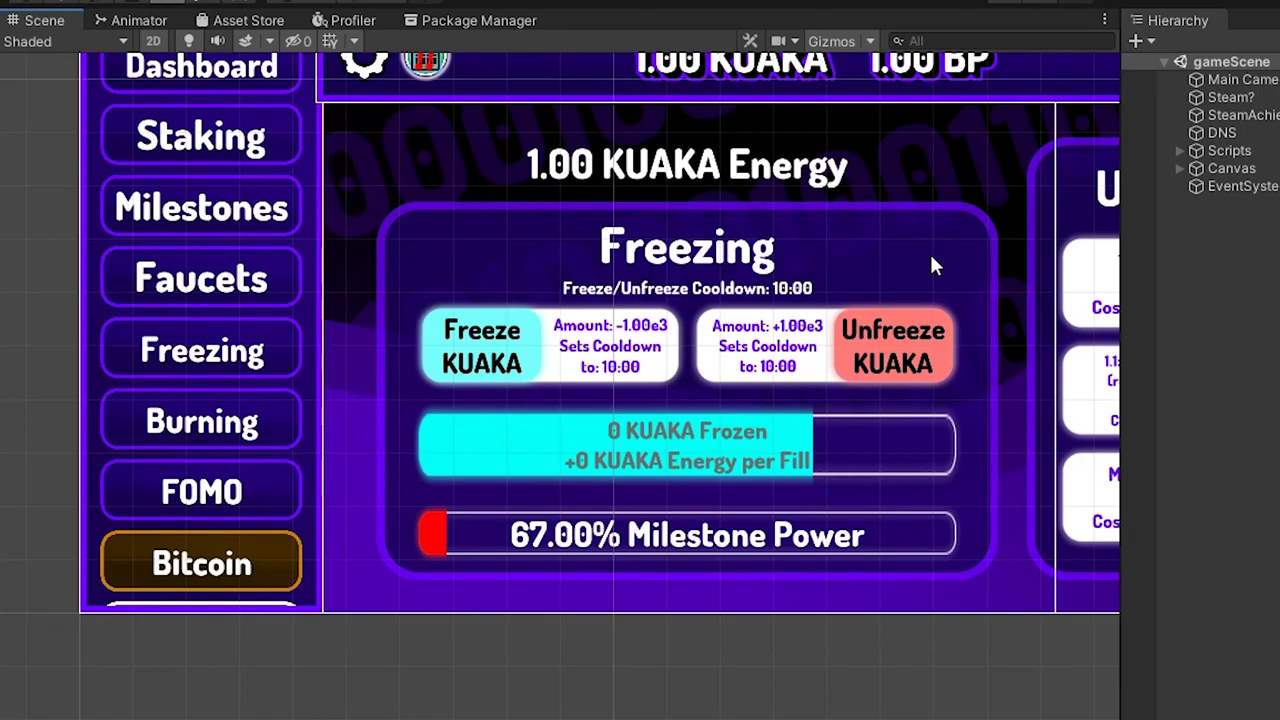
pyautogui.moveTo(951, 466); pyautogui.dragTo(770, 318, button='middle')
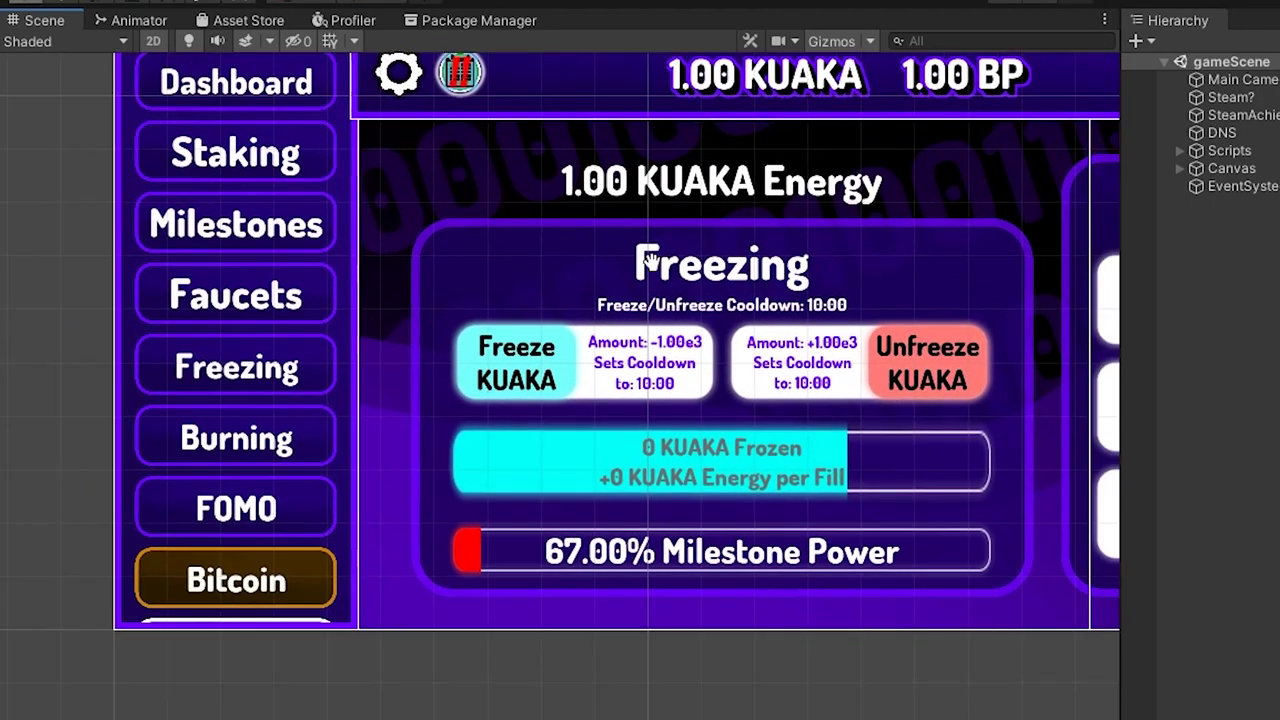
pyautogui.moveTo(958, 413); pyautogui.dragTo(687, 363, button='middle')
pyautogui.moveTo(307, 178)
pyautogui.mouseDown(button='middle')
pyautogui.moveTo(652, 310)
pyautogui.moveTo(1028, 172)
pyautogui.moveTo(654, 223)
pyautogui.mouseUp(button='middle')
pyautogui.scroll(5, 660, 300)
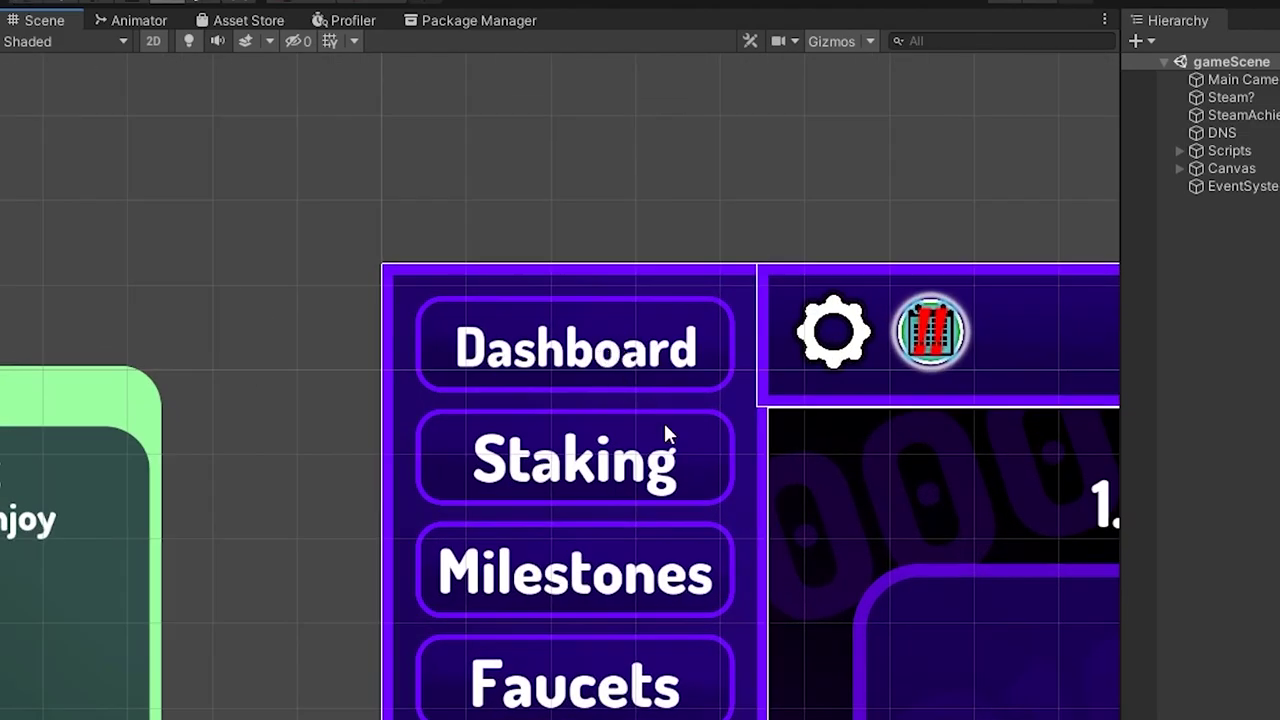
pyautogui.scroll(-3, 663, 420)
pyautogui.moveTo(691, 477)
pyautogui.mouseDown(button='middle')
pyautogui.moveTo(623, 386)
pyautogui.moveTo(713, 519)
pyautogui.moveTo(553, 500)
pyautogui.mouseUp(button='middle')
pyautogui.scroll(-3, 623, 386)
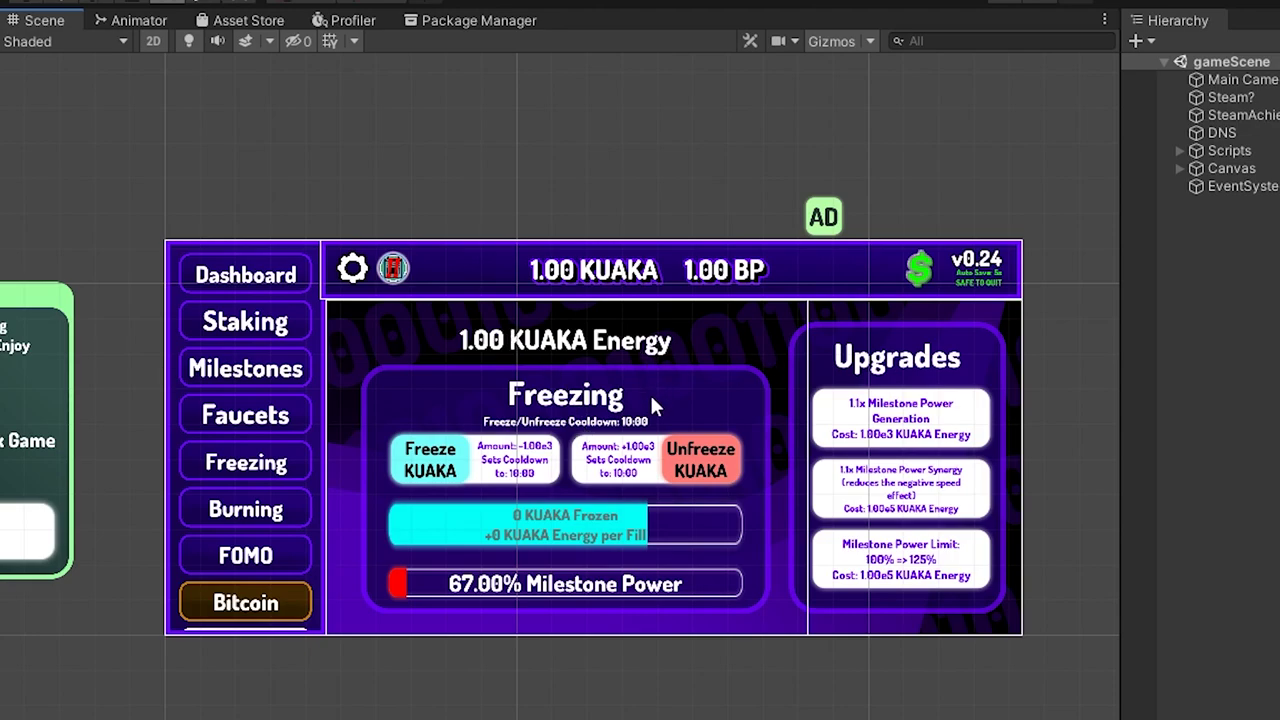
pyautogui.scroll(3, 650, 402)
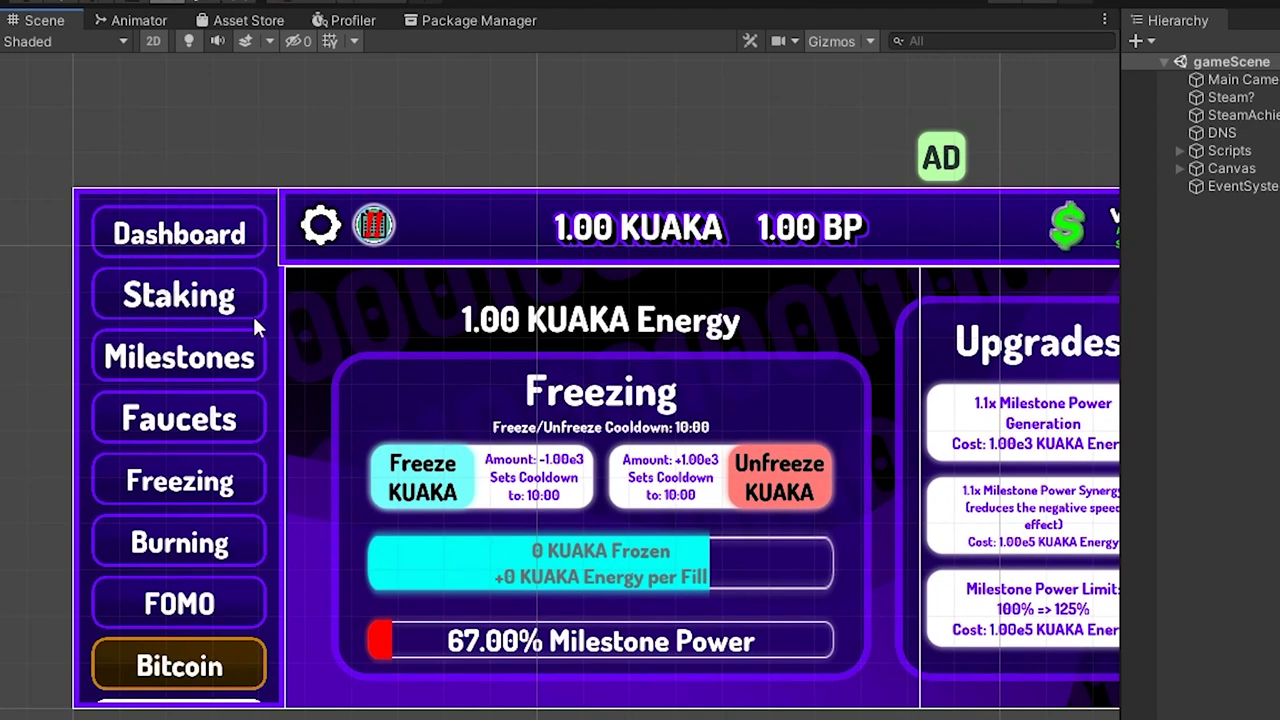
pyautogui.moveTo(286, 254); pyautogui.dragTo(604, 343, button='middle')
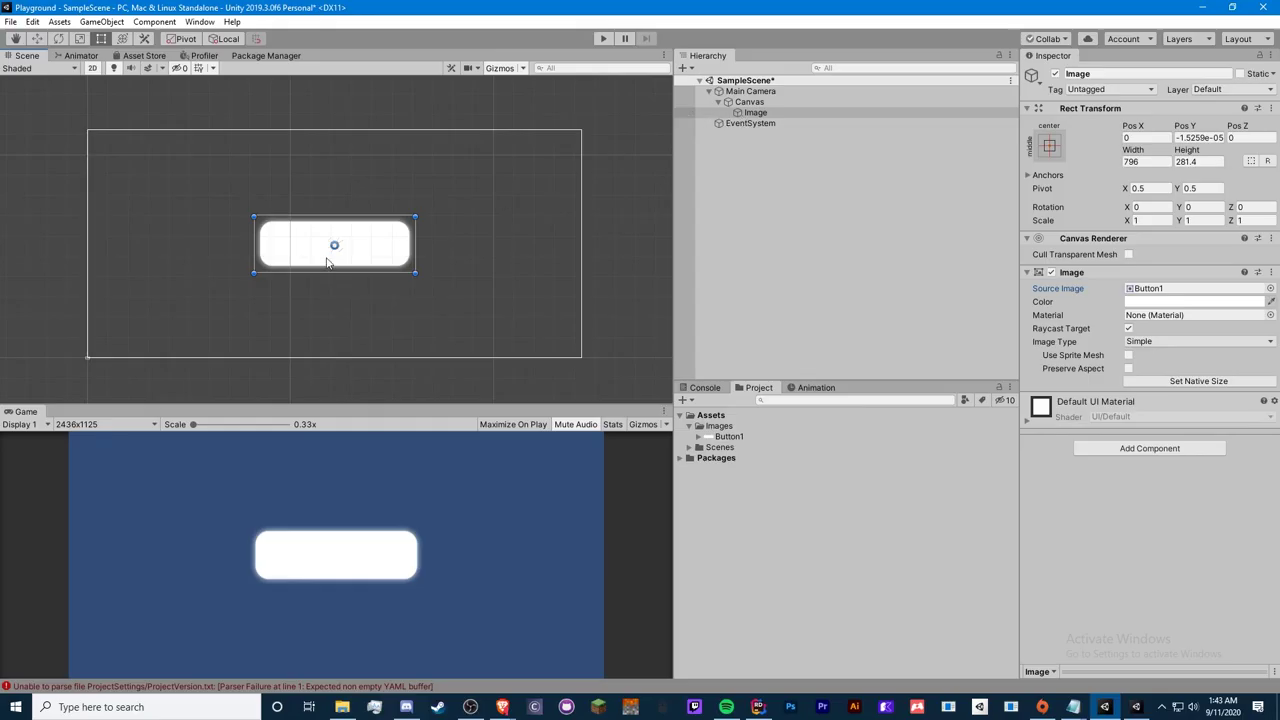
pyautogui.scroll(2, 326, 262)
# - Select the button Image and drag its handles until it measures about 398 × 319
pyautogui.scroll(3, 323, 254)
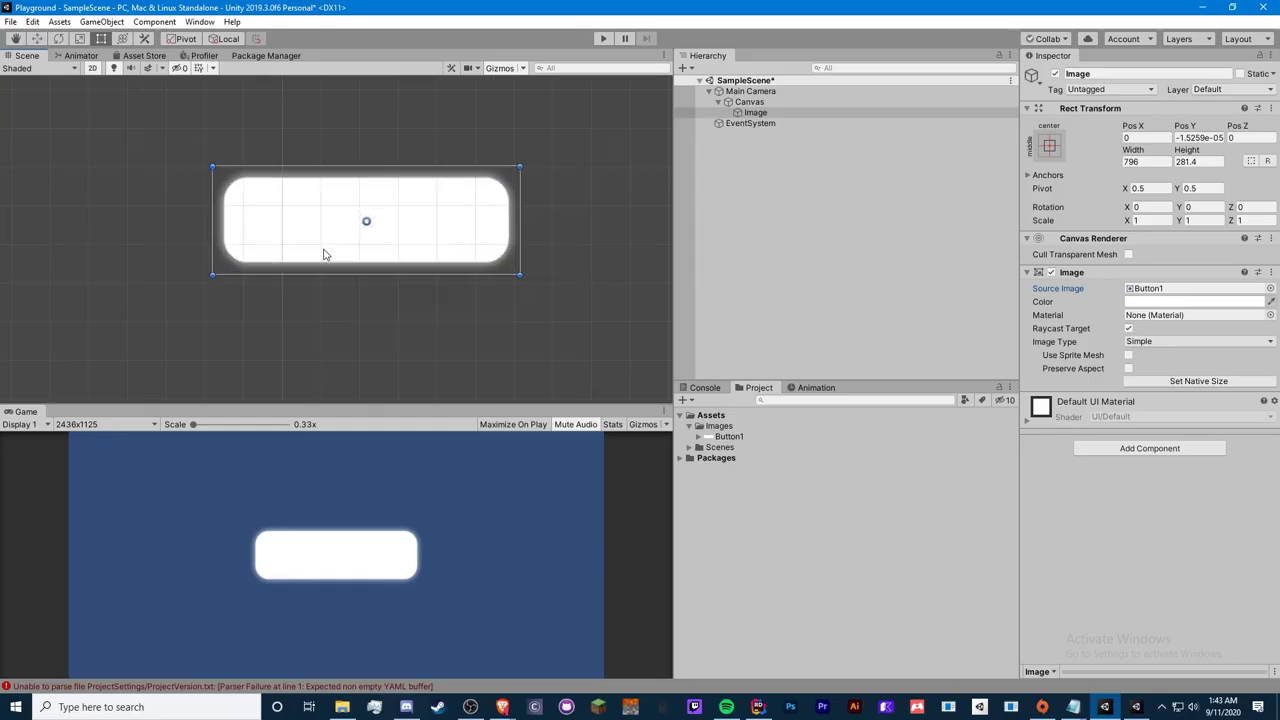
pyautogui.click(752, 112)
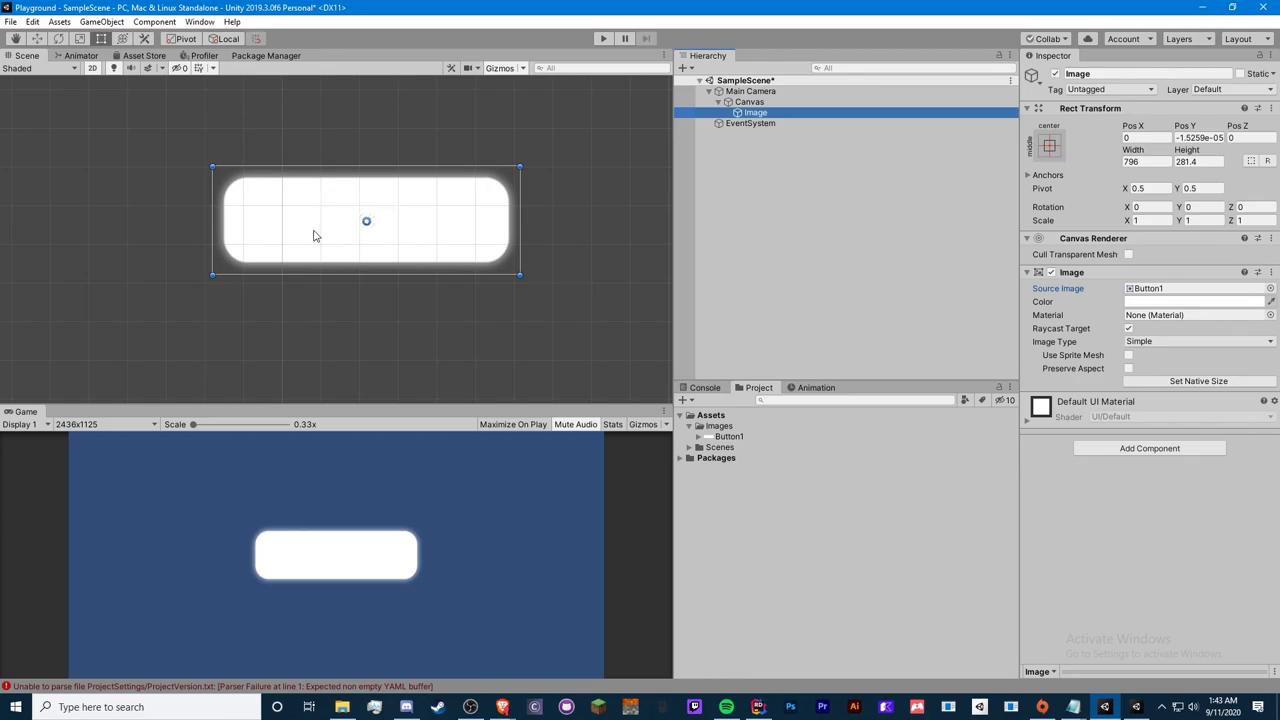
pyautogui.scroll(1, 313, 235)
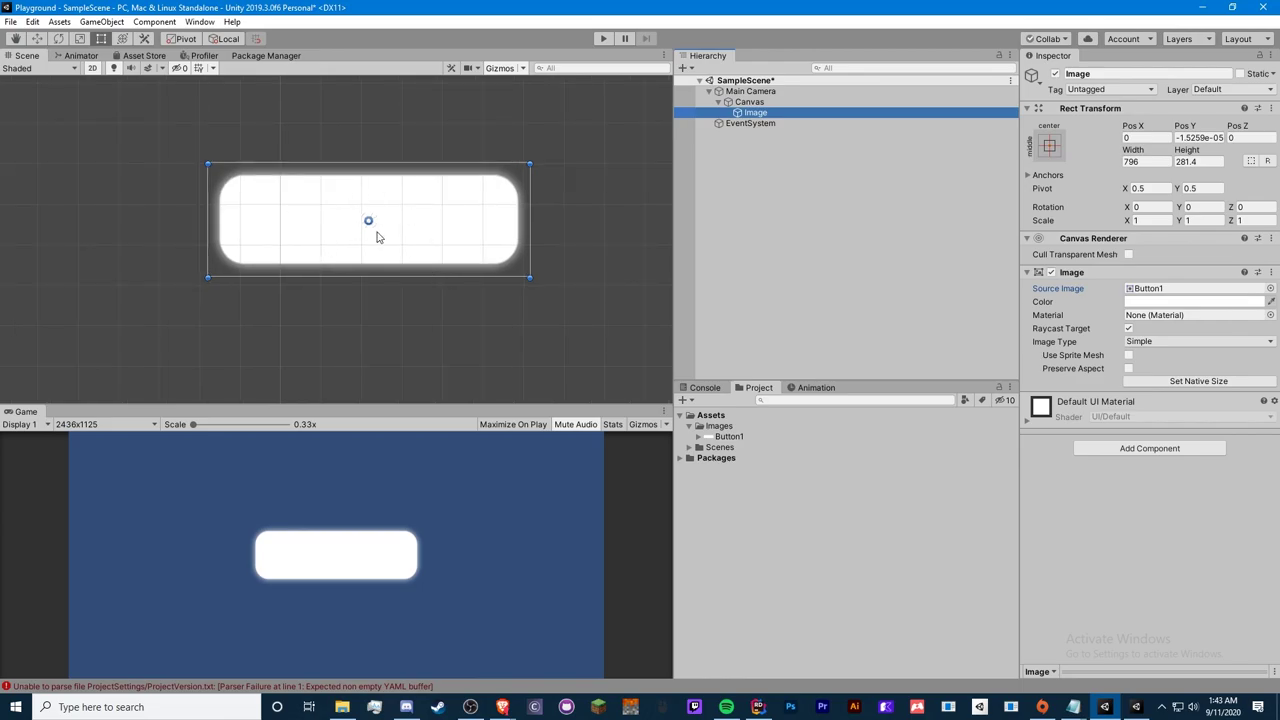
pyautogui.scroll(-2, 358, 298)
pyautogui.scroll(-2, 358, 298)
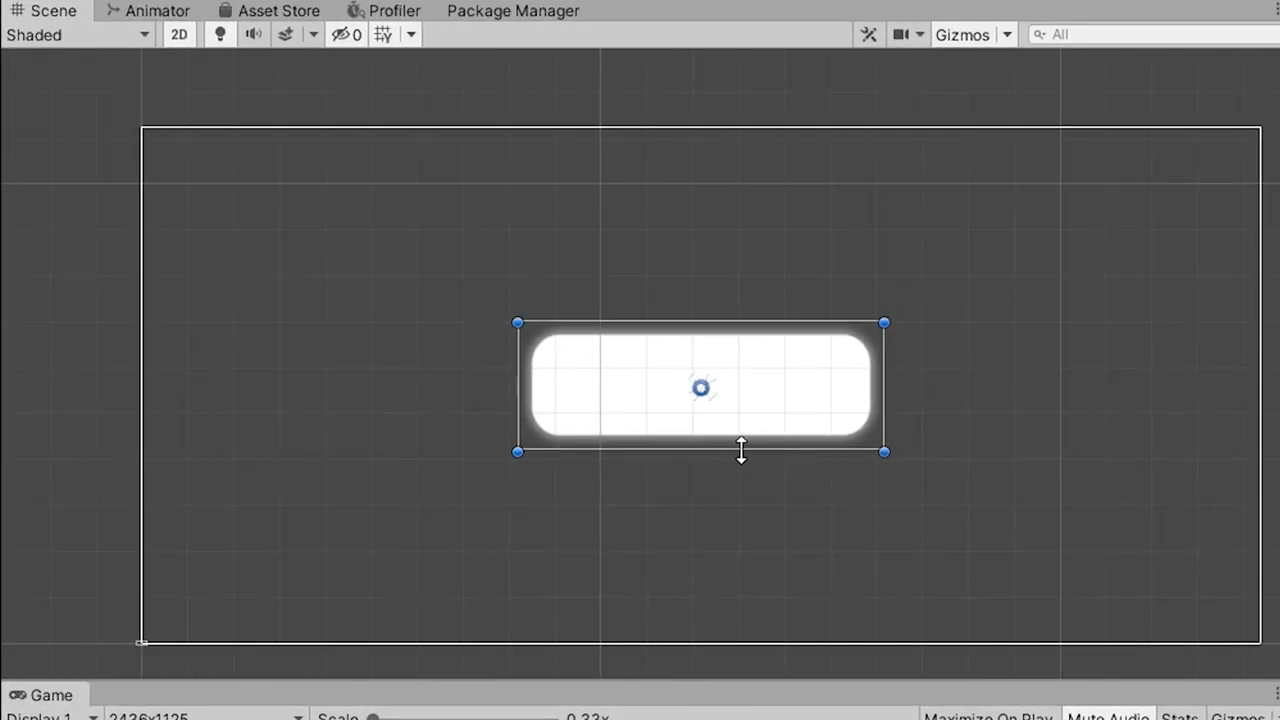
pyautogui.moveTo(741, 451)
pyautogui.mouseDown()
pyautogui.moveTo(728, 634)
pyautogui.moveTo(743, 585)
pyautogui.mouseUp()
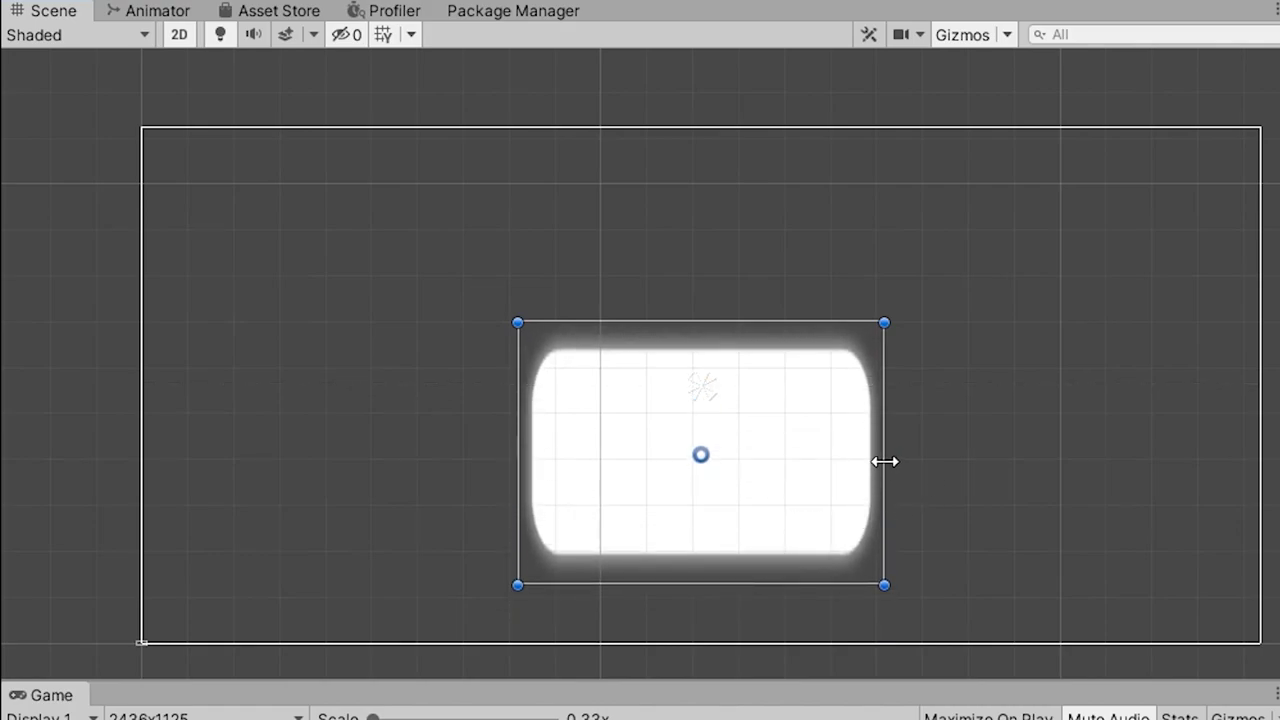
pyautogui.moveTo(885, 461); pyautogui.dragTo(1237, 500)
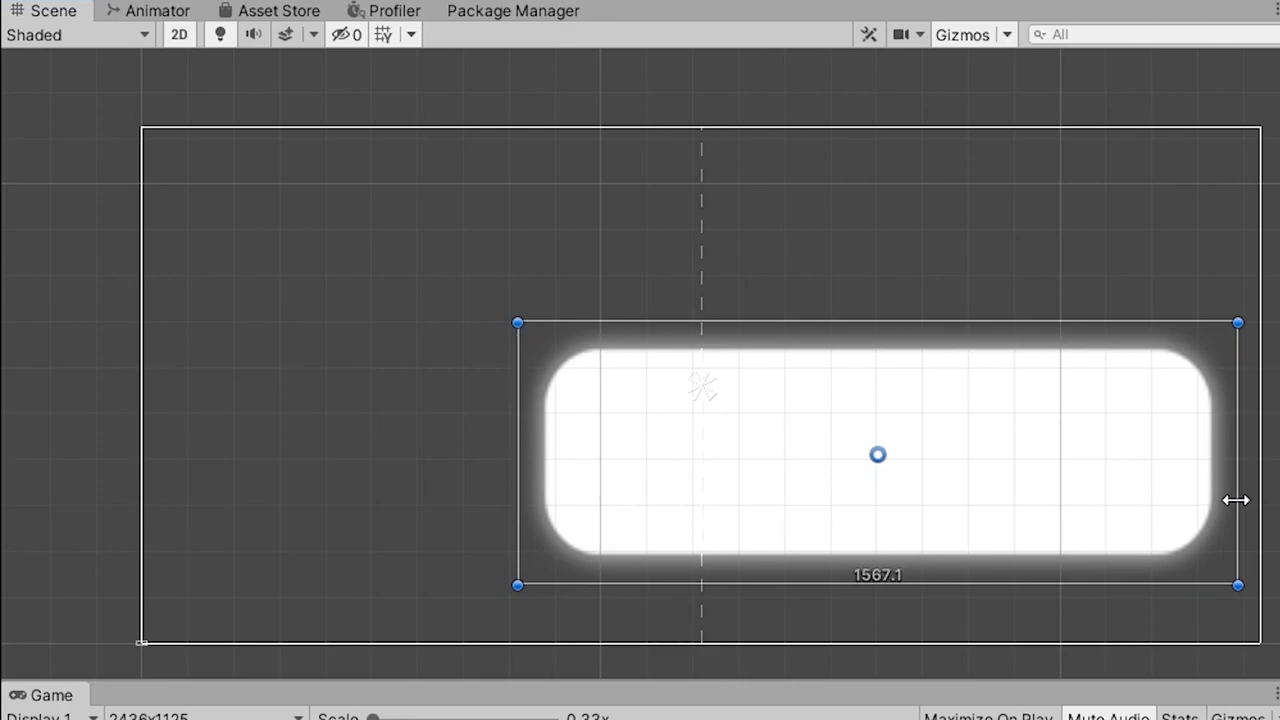
pyautogui.moveTo(1237, 585); pyautogui.dragTo(1090, 540)
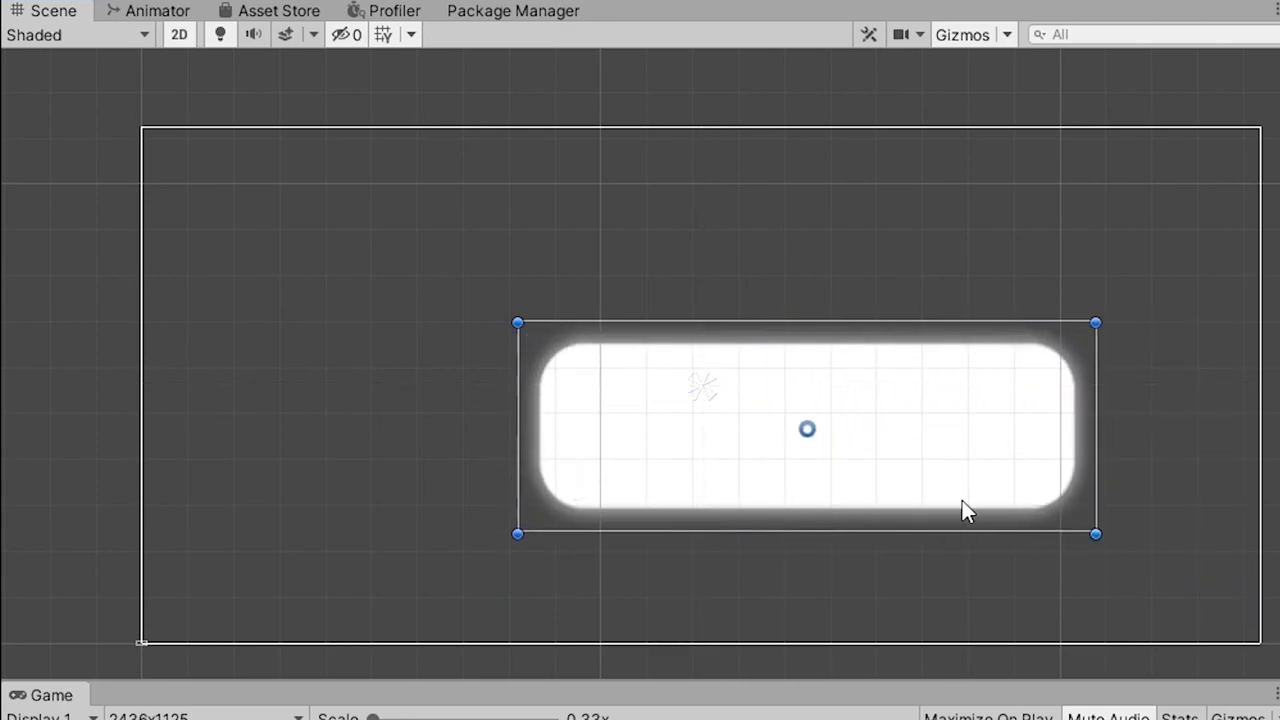
pyautogui.moveTo(1096, 322); pyautogui.dragTo(700, 370)
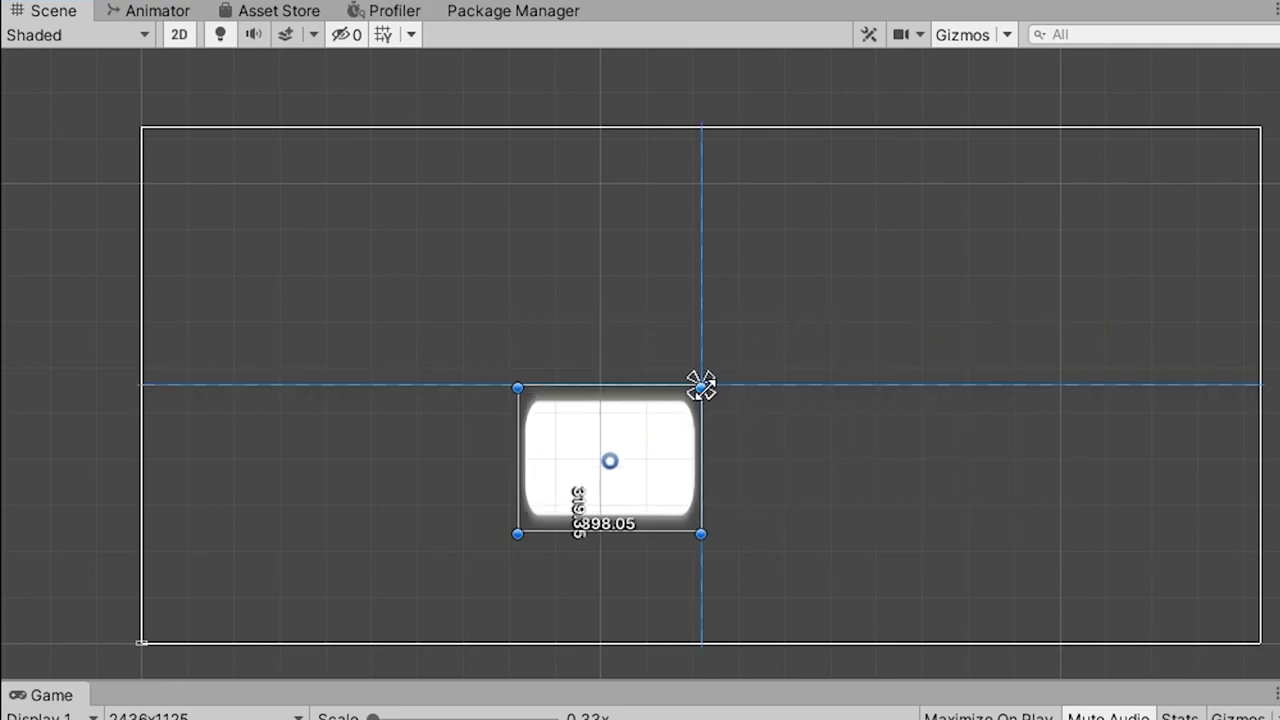
pyautogui.moveTo(700, 376); pyautogui.dragTo(701, 387)
# - Move the resized Image to sit just above the canvas centre
pyautogui.moveTo(655, 452); pyautogui.dragTo(1033, 309)
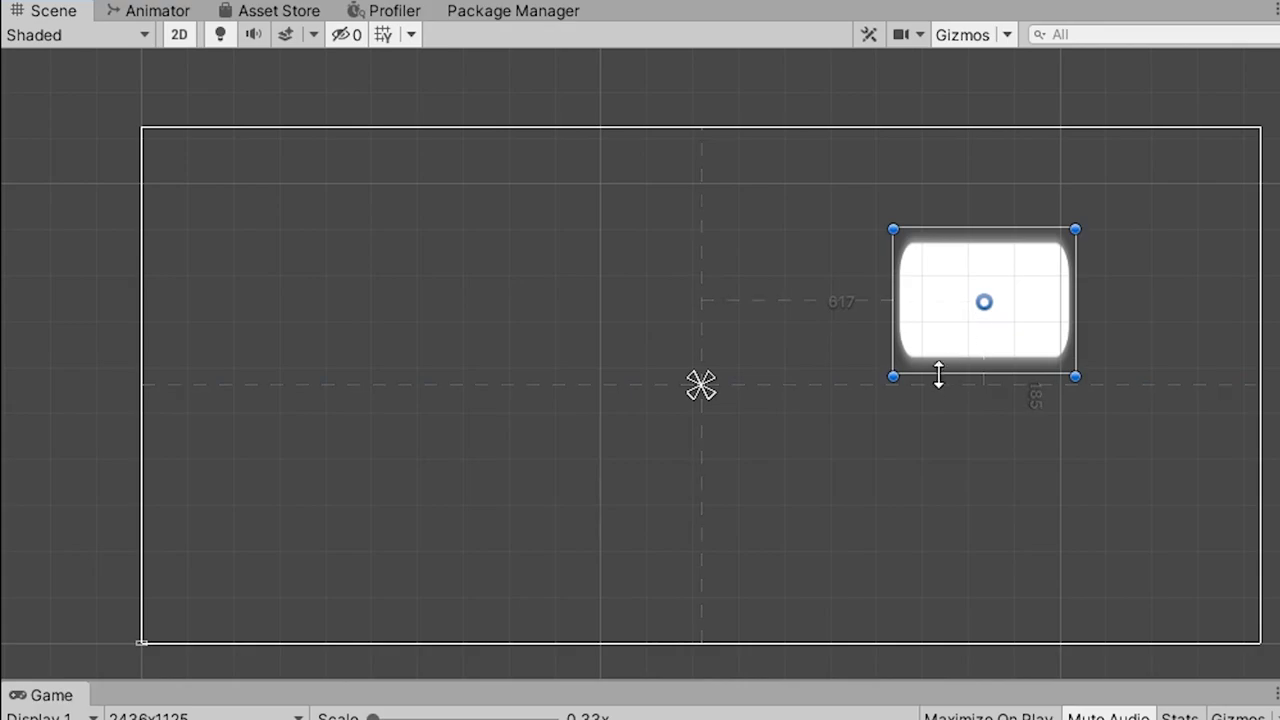
pyautogui.scroll(3, 1115, 305)
pyautogui.scroll(1, 1120, 305)
pyautogui.scroll(-1, 820, 306)
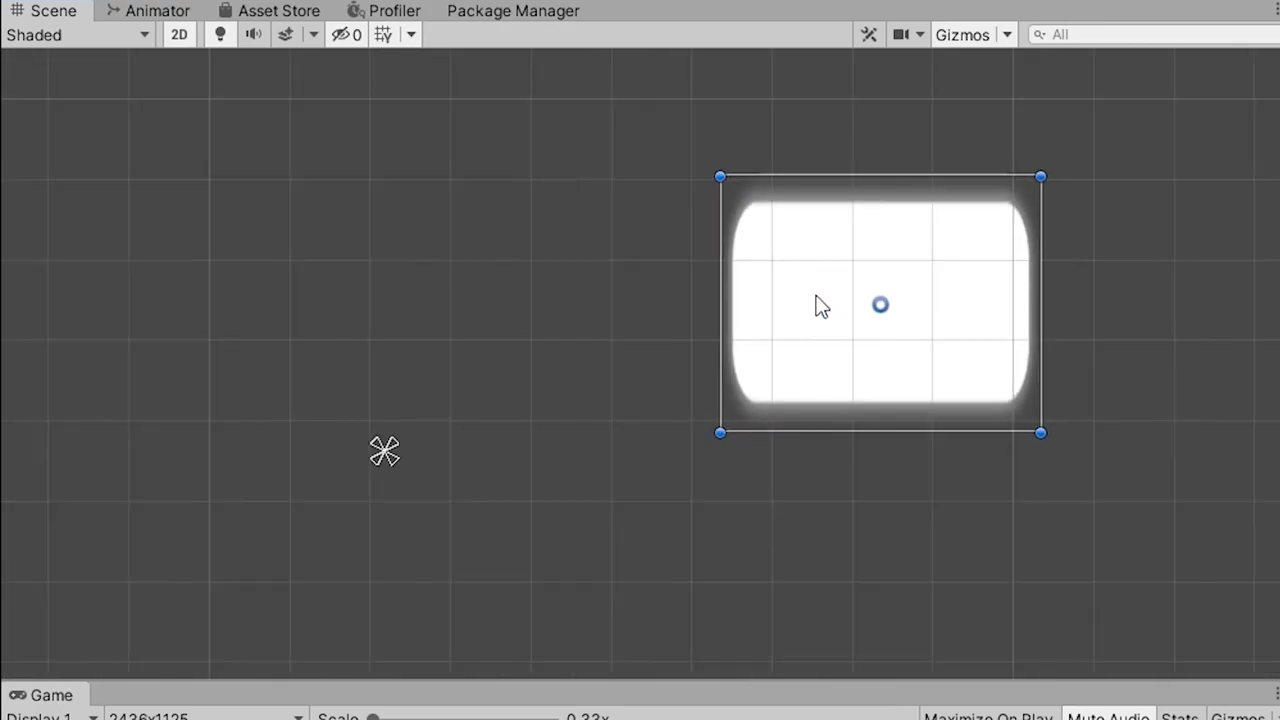
pyautogui.scroll(-4, 588, 360)
pyautogui.moveTo(681, 345); pyautogui.dragTo(485, 318)
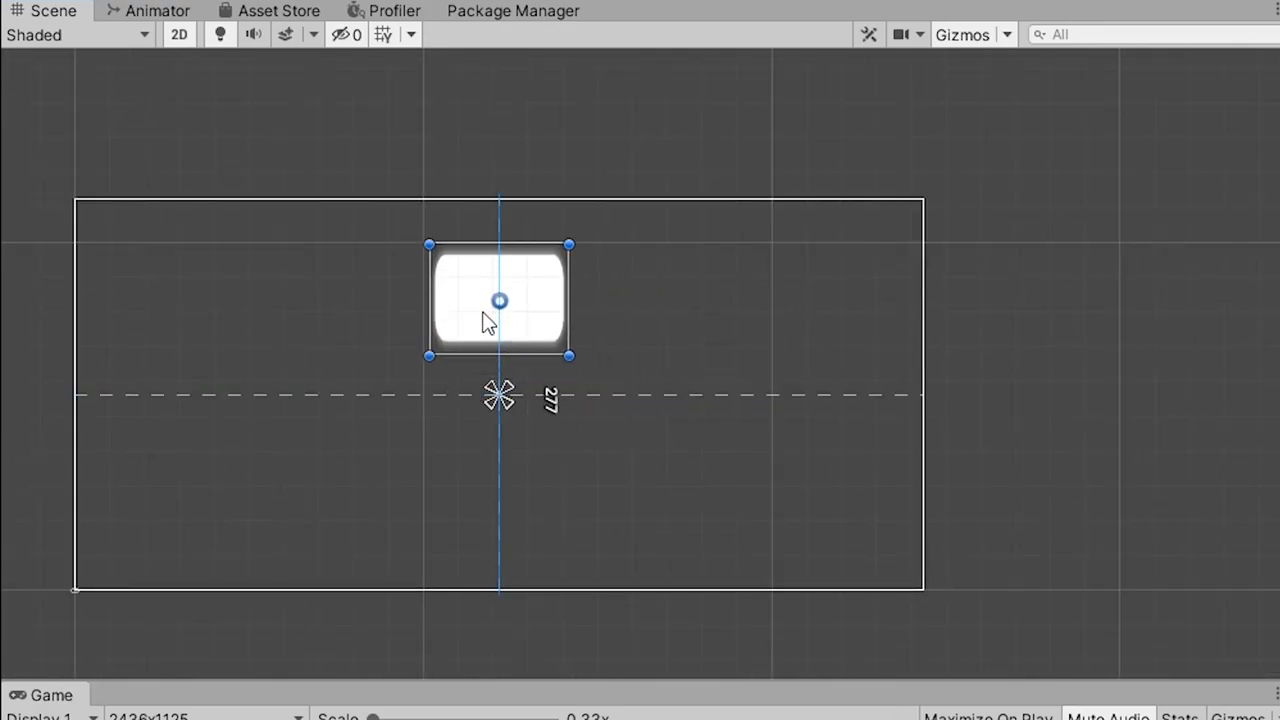
pyautogui.scroll(1, 335, 345)
pyautogui.scroll(2, 440, 342)
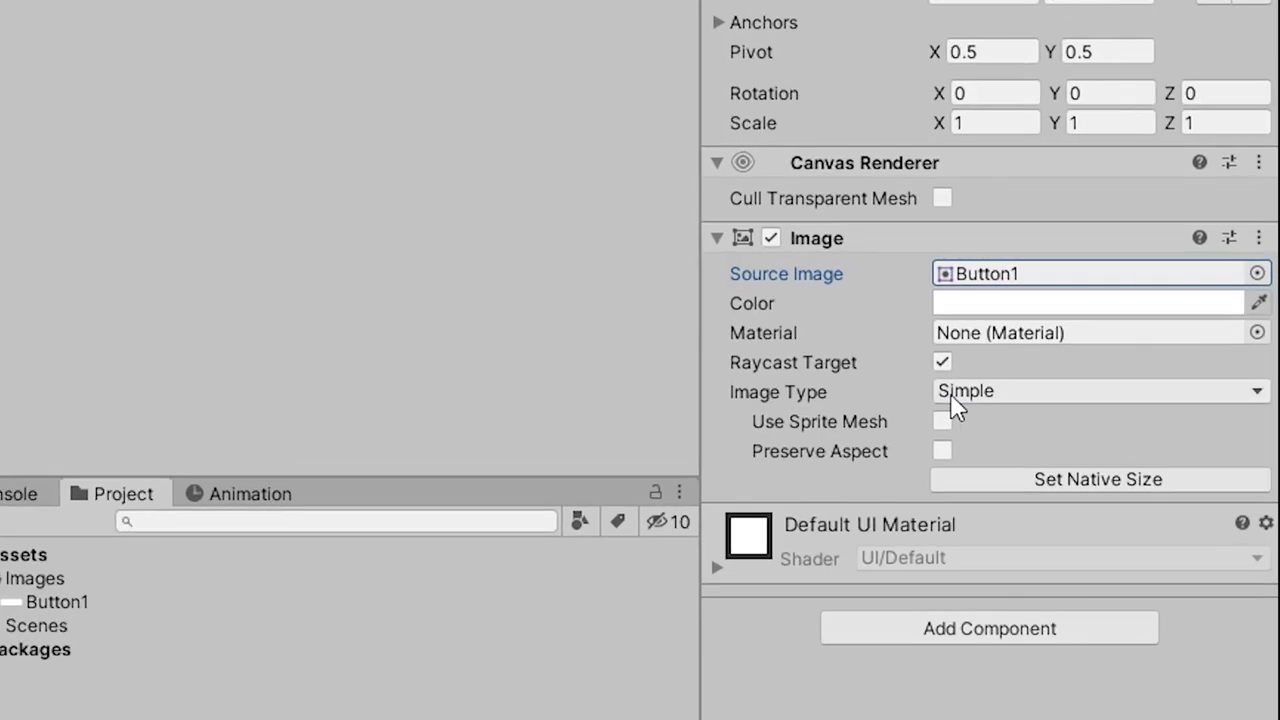
# - Switch the Image Type to Sliced and open the Button1 sprite in the Sprite Editor
pyautogui.click(1132, 342)
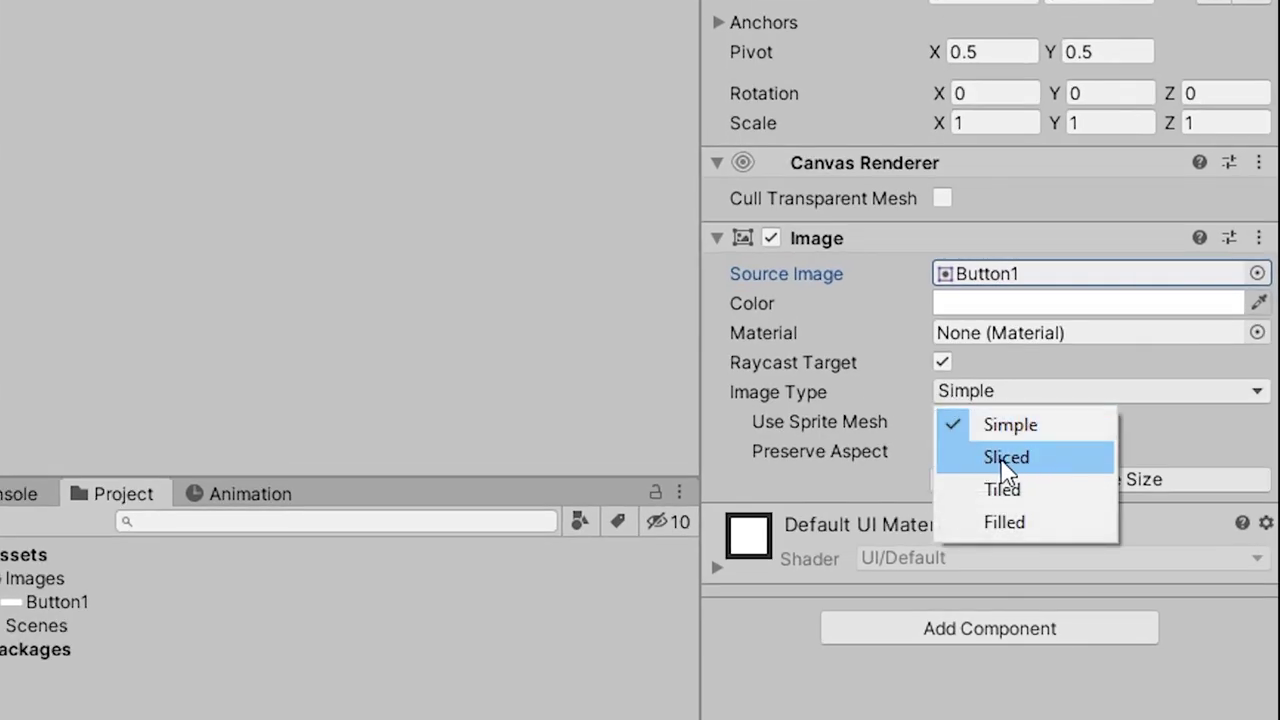
pyautogui.click(1006, 457)
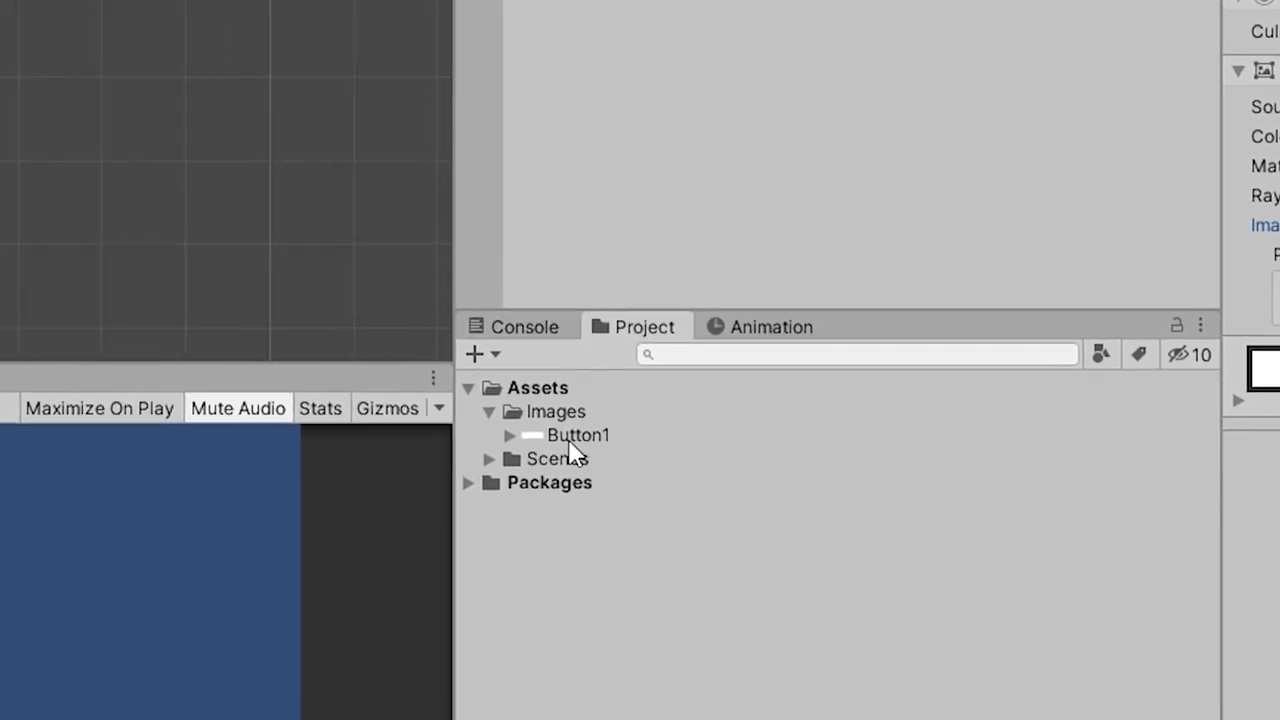
pyautogui.click(570, 443)
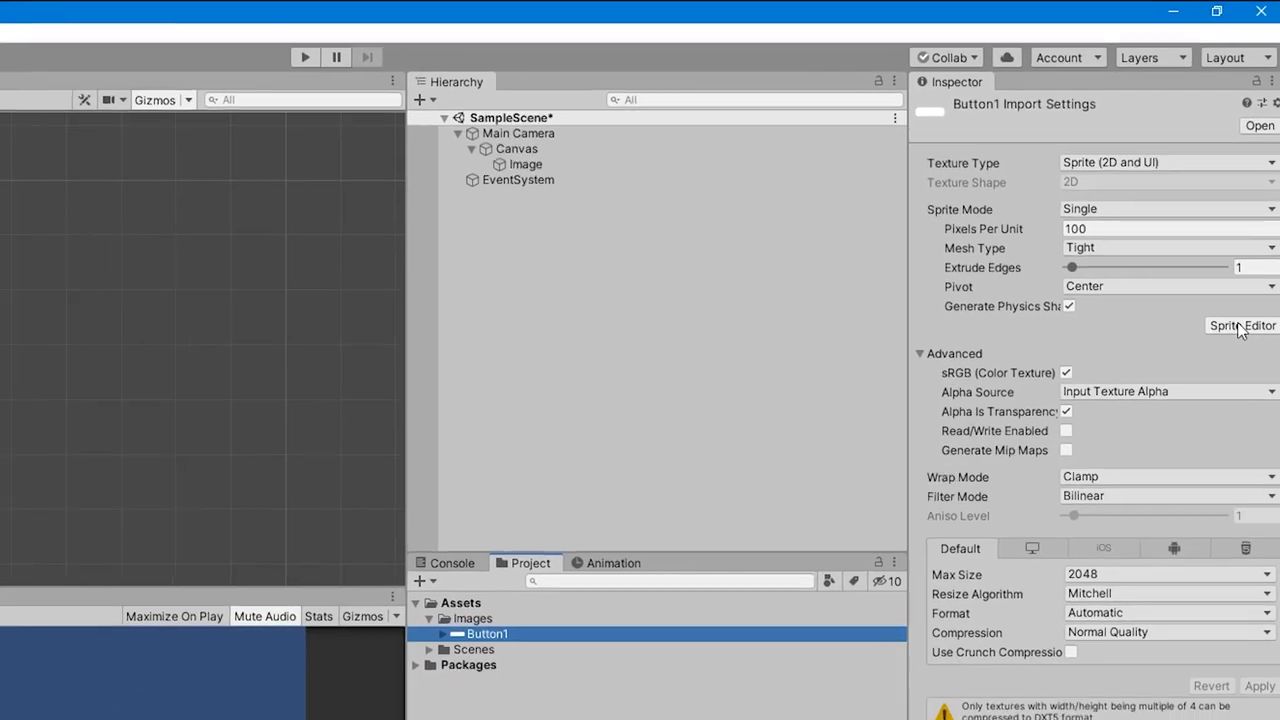
pyautogui.click(1238, 376)
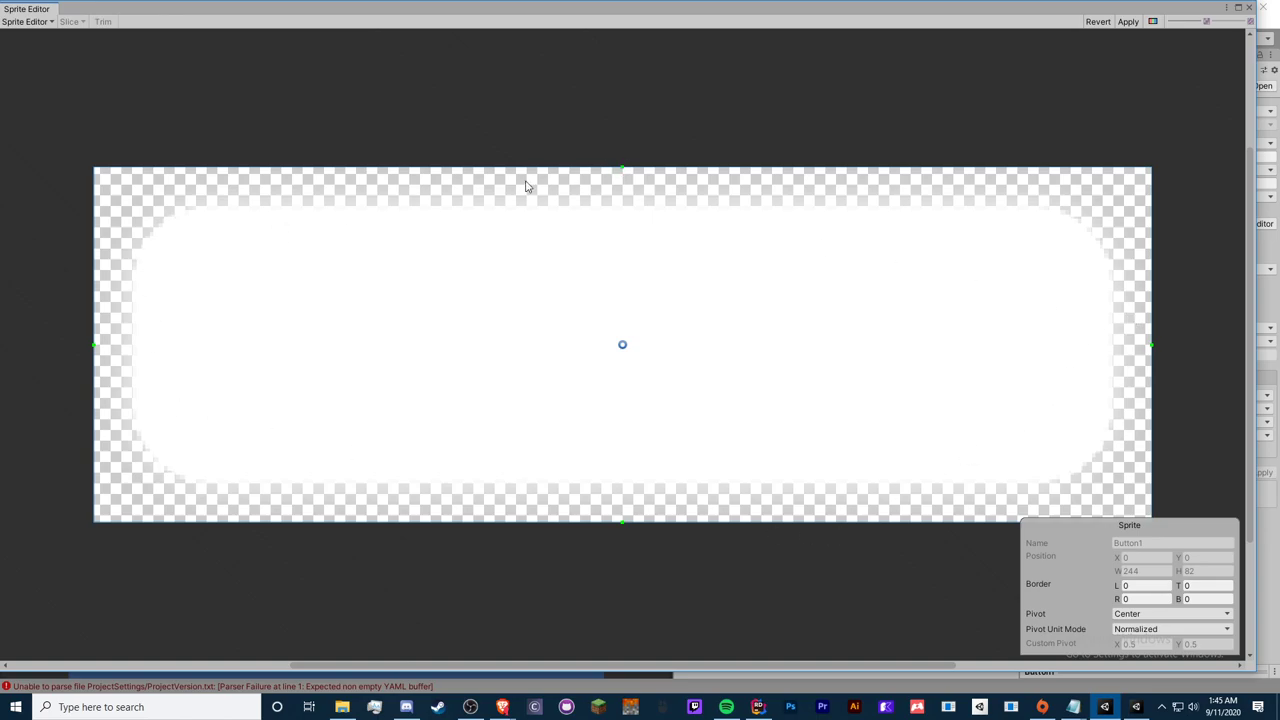
# - Drag Button1's green border guides to Border L 27, T 26, R 29, B 24
pyautogui.moveTo(557, 167); pyautogui.dragTo(576, 141)
pyautogui.moveTo(90, 164)
pyautogui.mouseDown()
pyautogui.moveTo(75, 152)
pyautogui.moveTo(208, 273)
pyautogui.mouseUp()
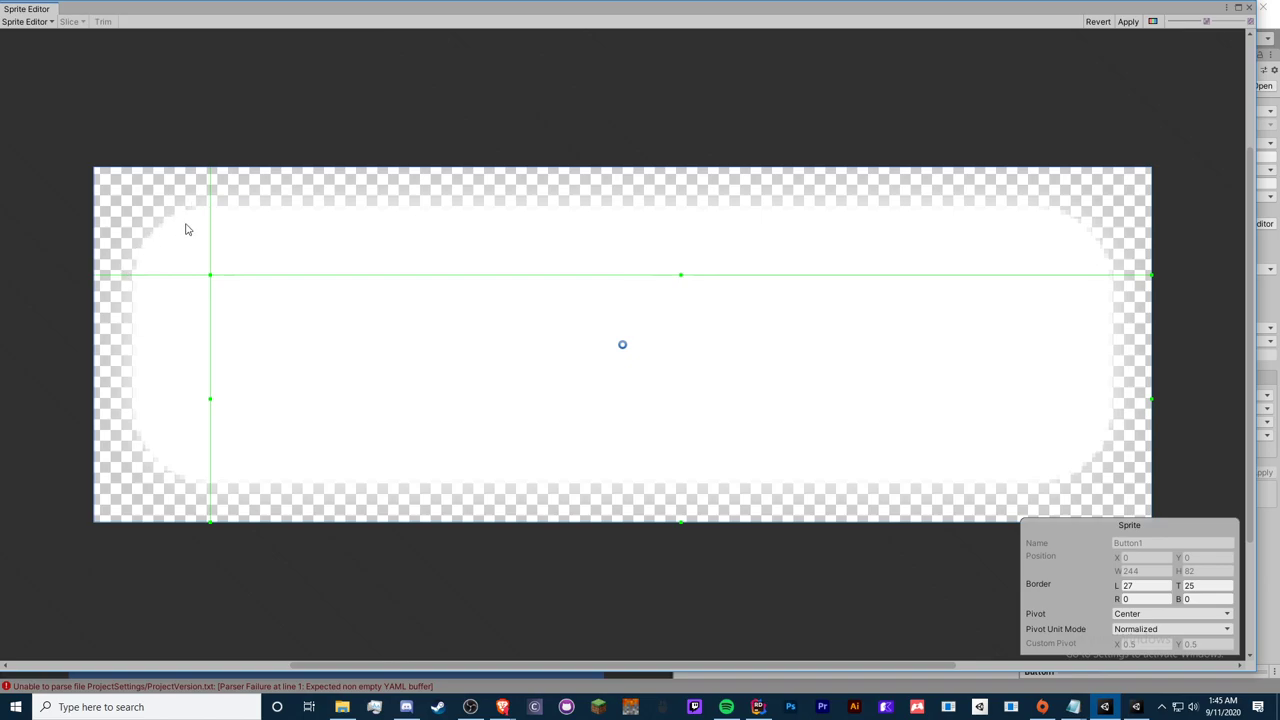
pyautogui.moveTo(209, 275); pyautogui.dragTo(212, 281)
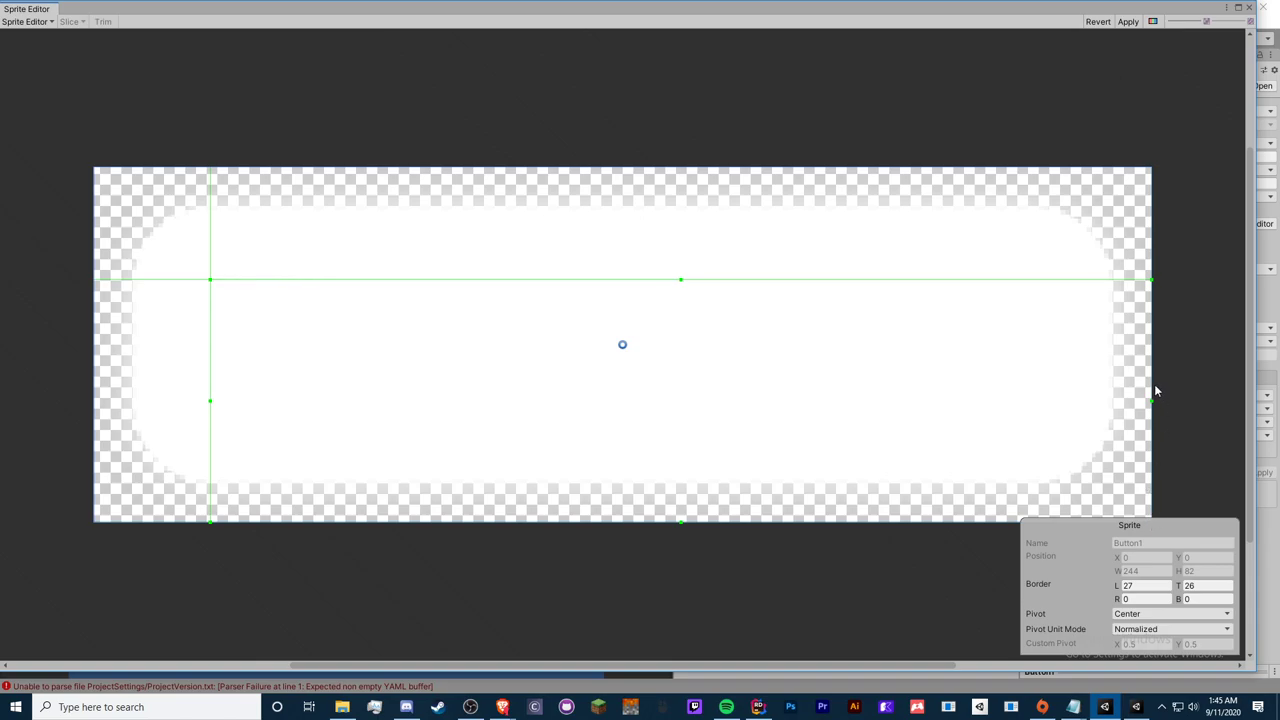
pyautogui.moveTo(1147, 382); pyautogui.dragTo(1030, 369)
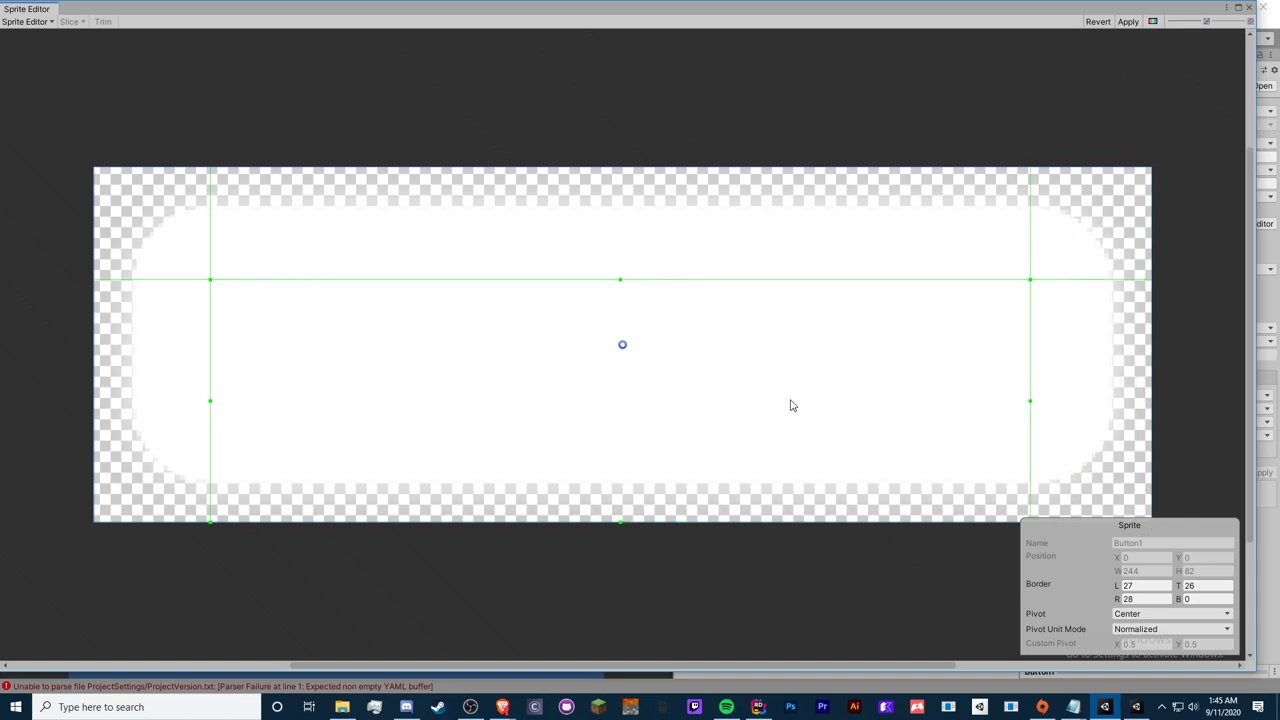
pyautogui.moveTo(624, 524); pyautogui.dragTo(638, 420)
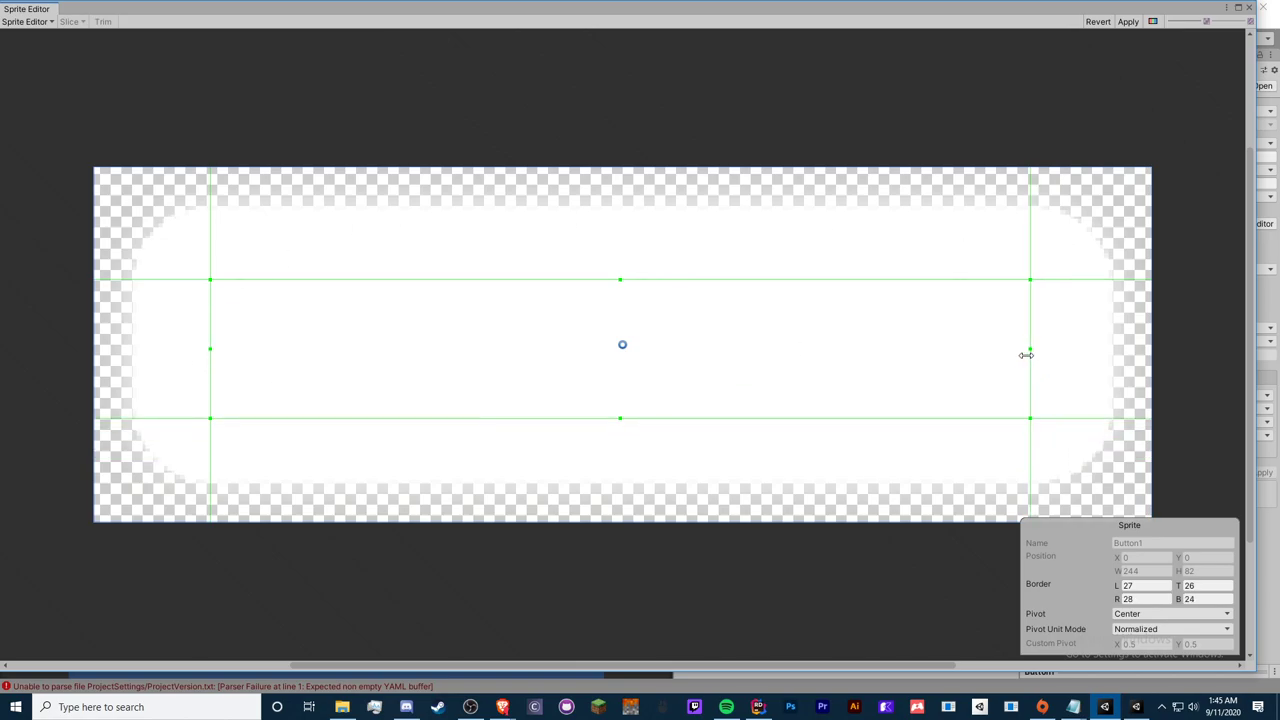
pyautogui.moveTo(1026, 355); pyautogui.dragTo(1018, 354)
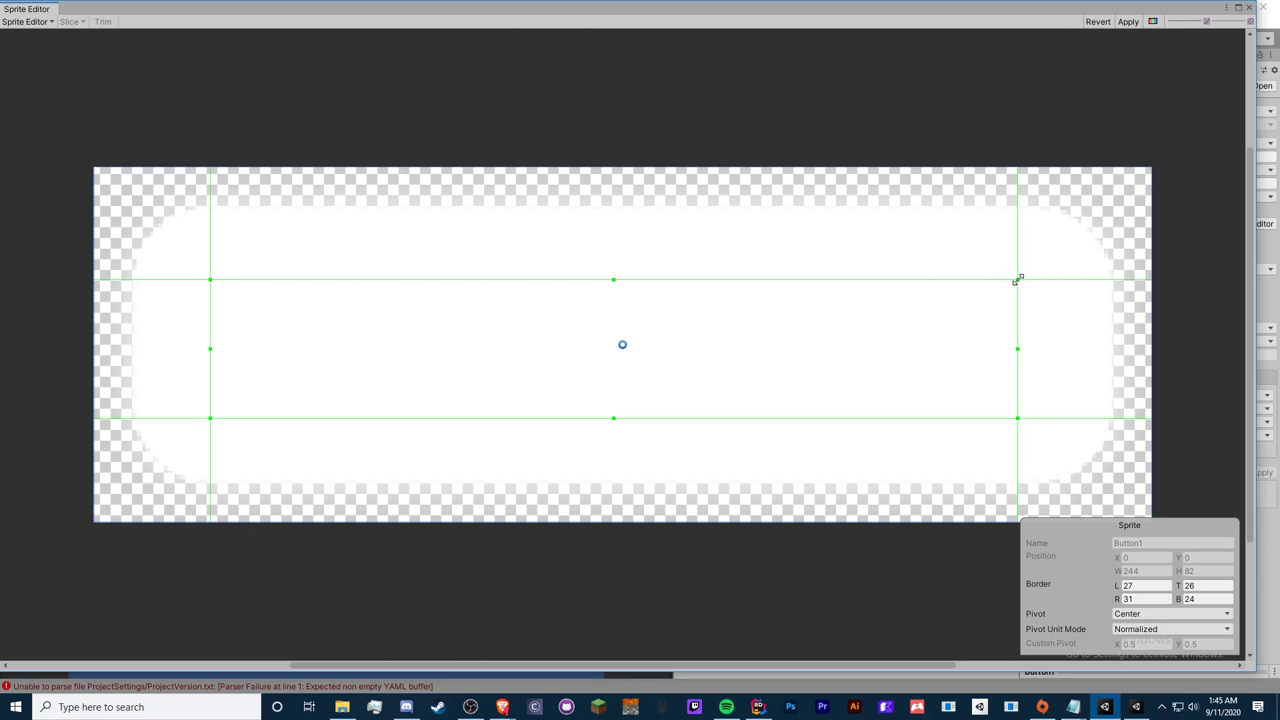
pyautogui.moveTo(1017, 295); pyautogui.dragTo(1028, 298)
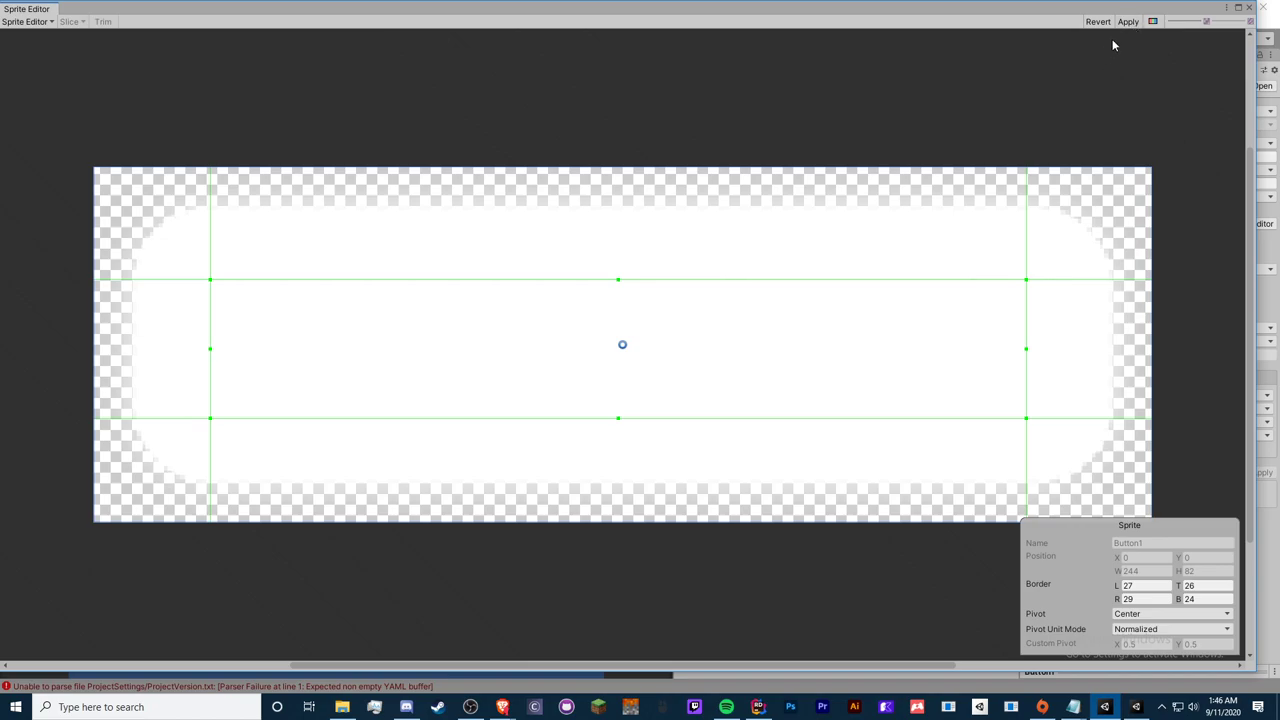
# - Close the Sprite Editor, select the Image and set its Pixels Per Unit Multiplier to 1
pyautogui.click(1249, 8)
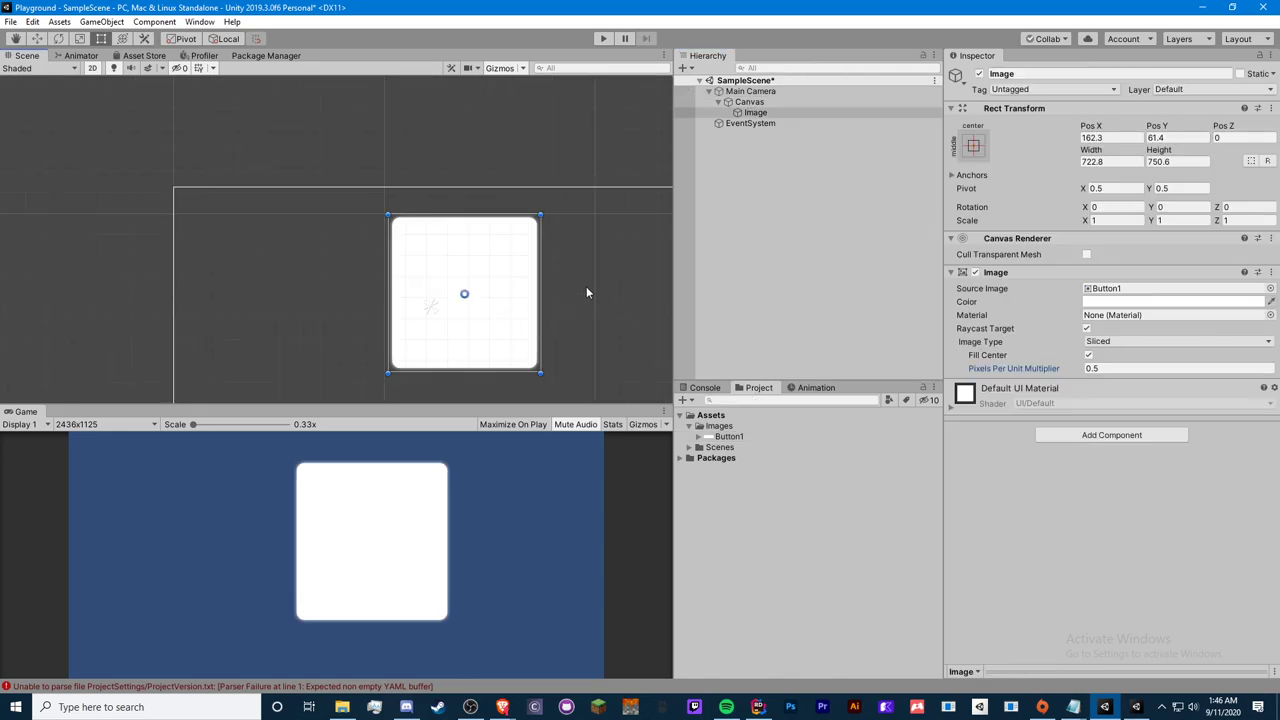
pyautogui.scroll(3, 511, 339)
pyautogui.moveTo(480, 323); pyautogui.dragTo(269, 134, button='middle')
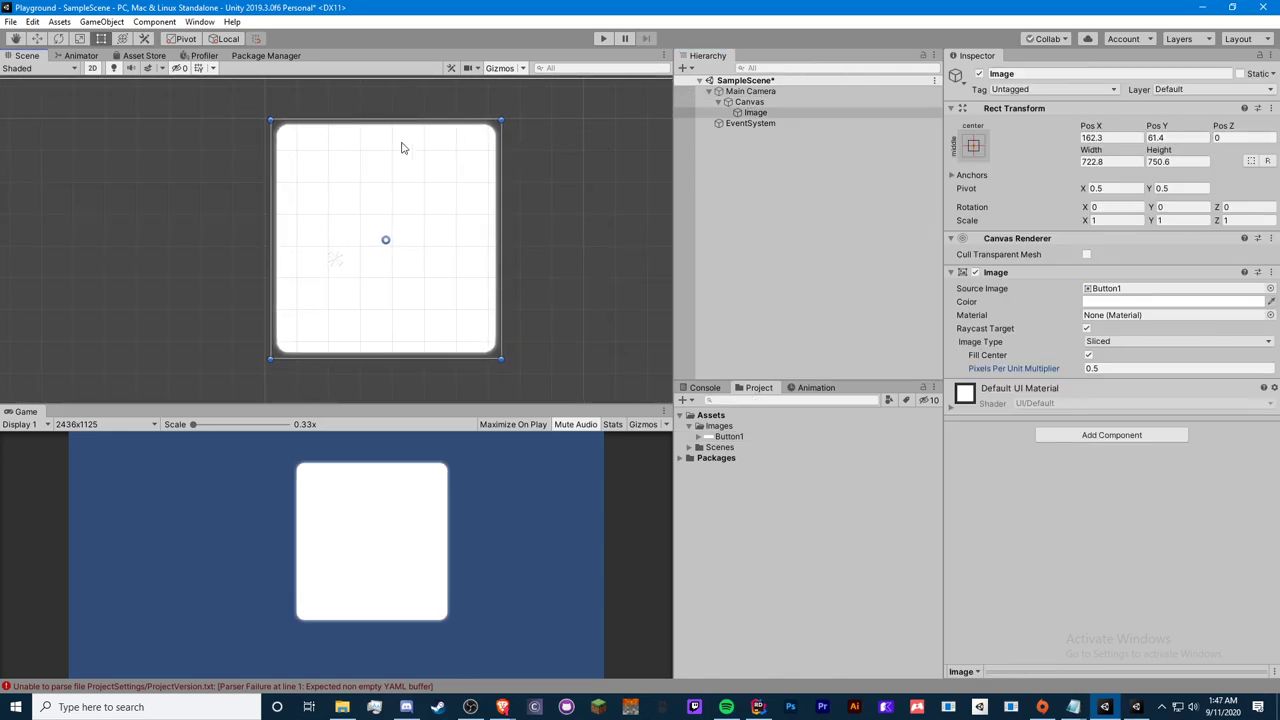
pyautogui.click(757, 114)
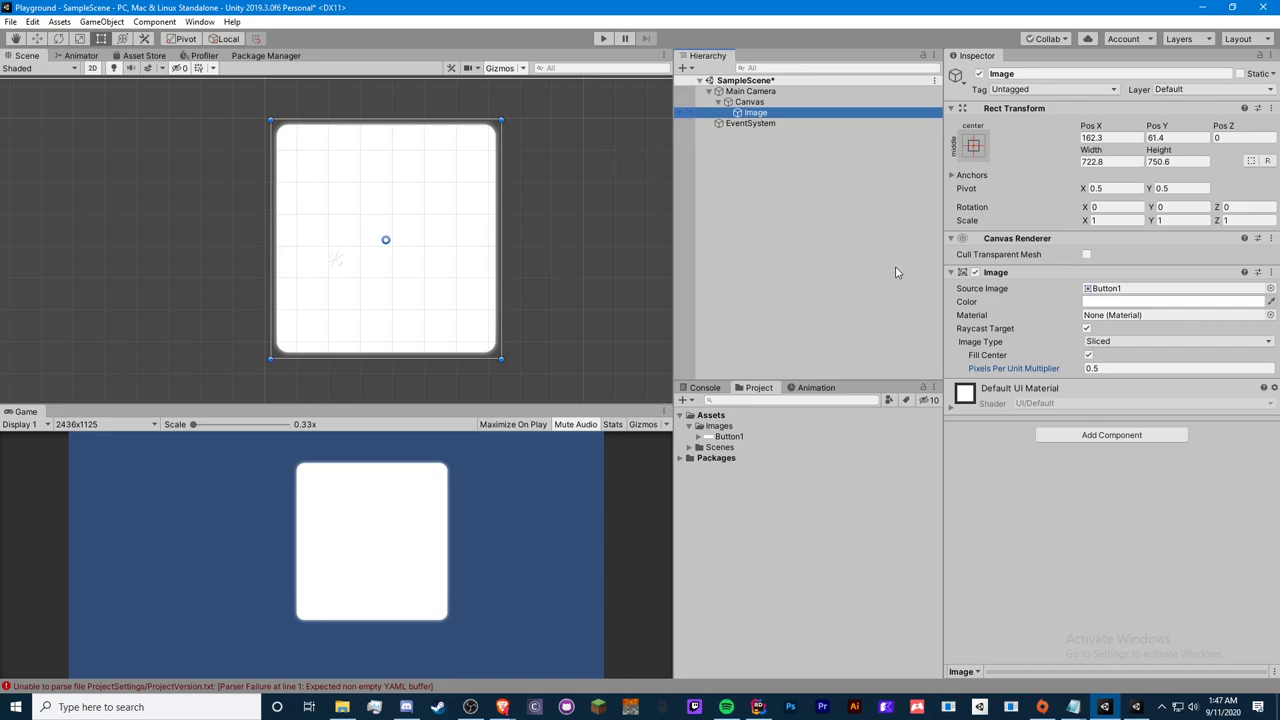
pyautogui.click(1090, 368)
pyautogui.write('1')
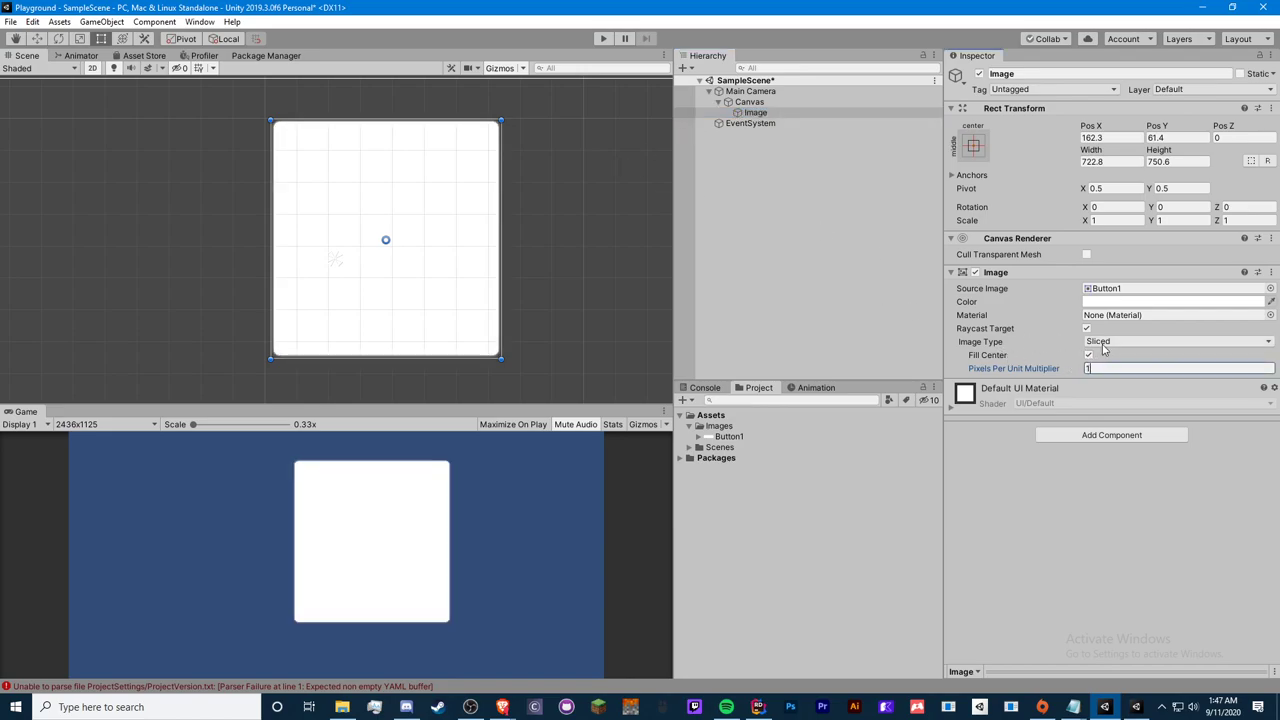
# - Try the Image as Simple type, then return it to Sliced
pyautogui.click(1104, 343)
pyautogui.click(1118, 357)
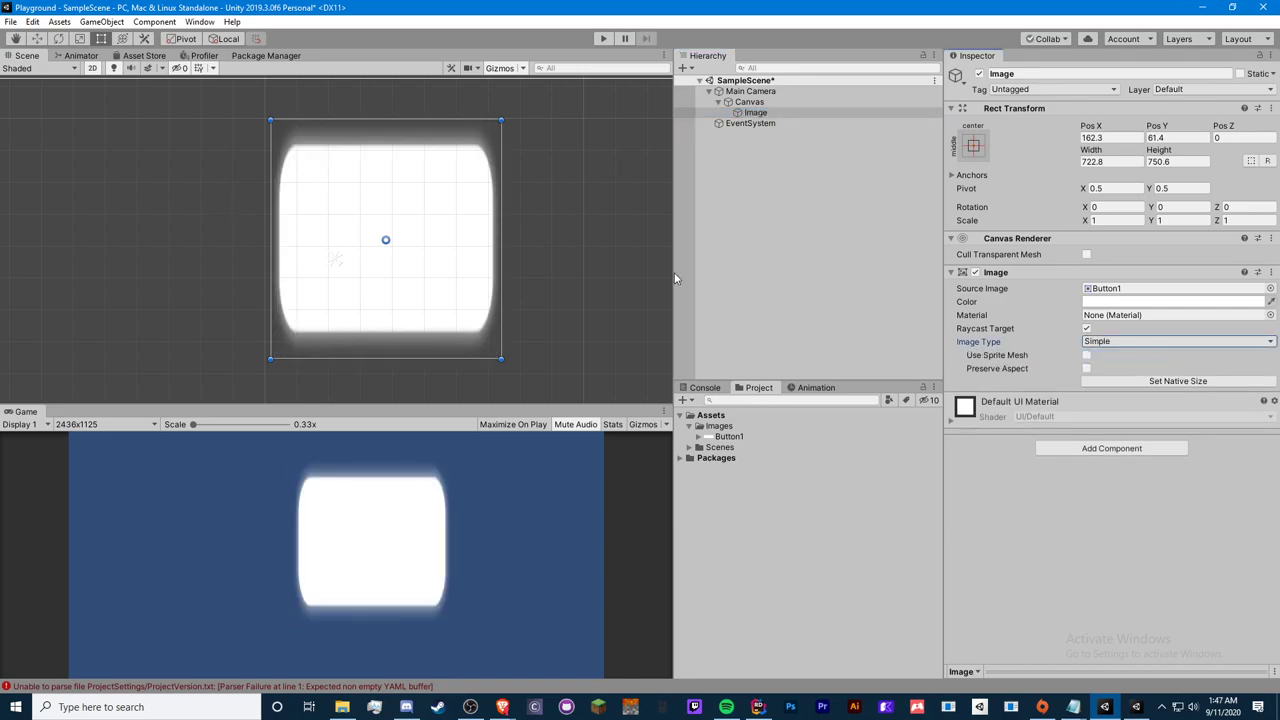
pyautogui.click(1108, 341)
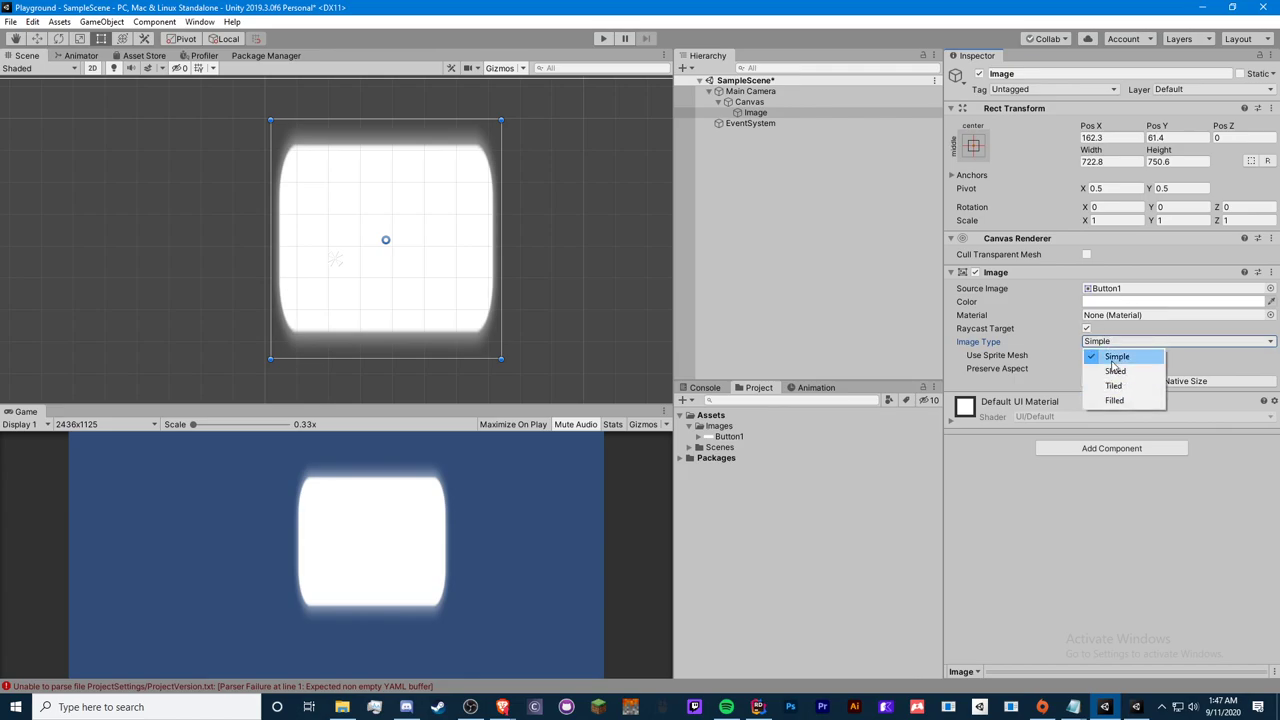
pyautogui.click(1114, 371)
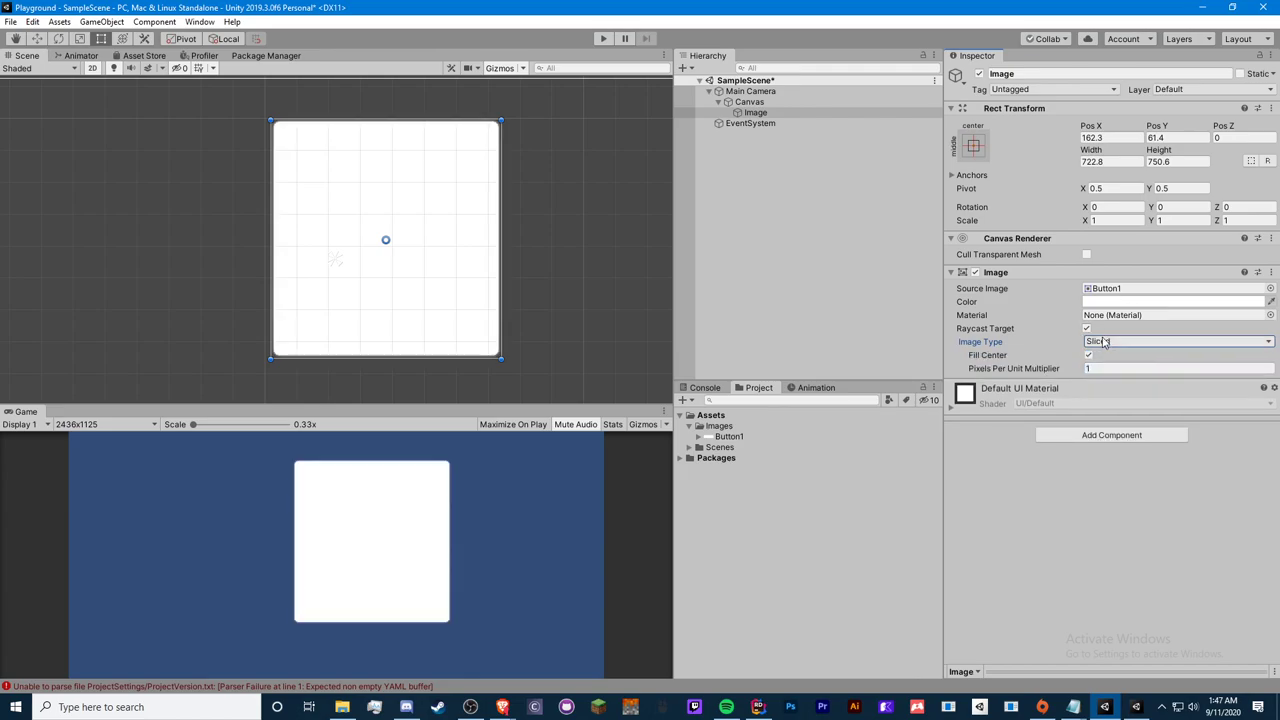
pyautogui.click(1104, 342)
pyautogui.click(1115, 399)
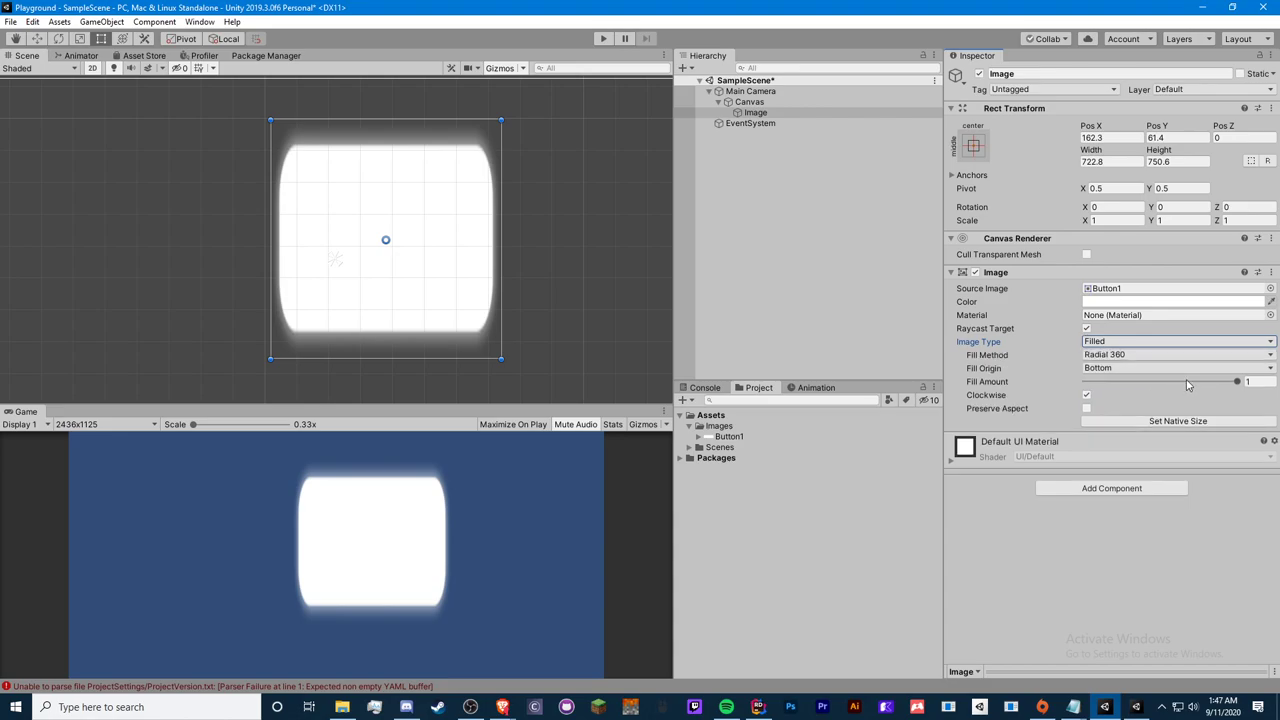
pyautogui.moveTo(1188, 385); pyautogui.dragTo(1188, 380)
pyautogui.moveTo(1247, 396); pyautogui.dragTo(1208, 382)
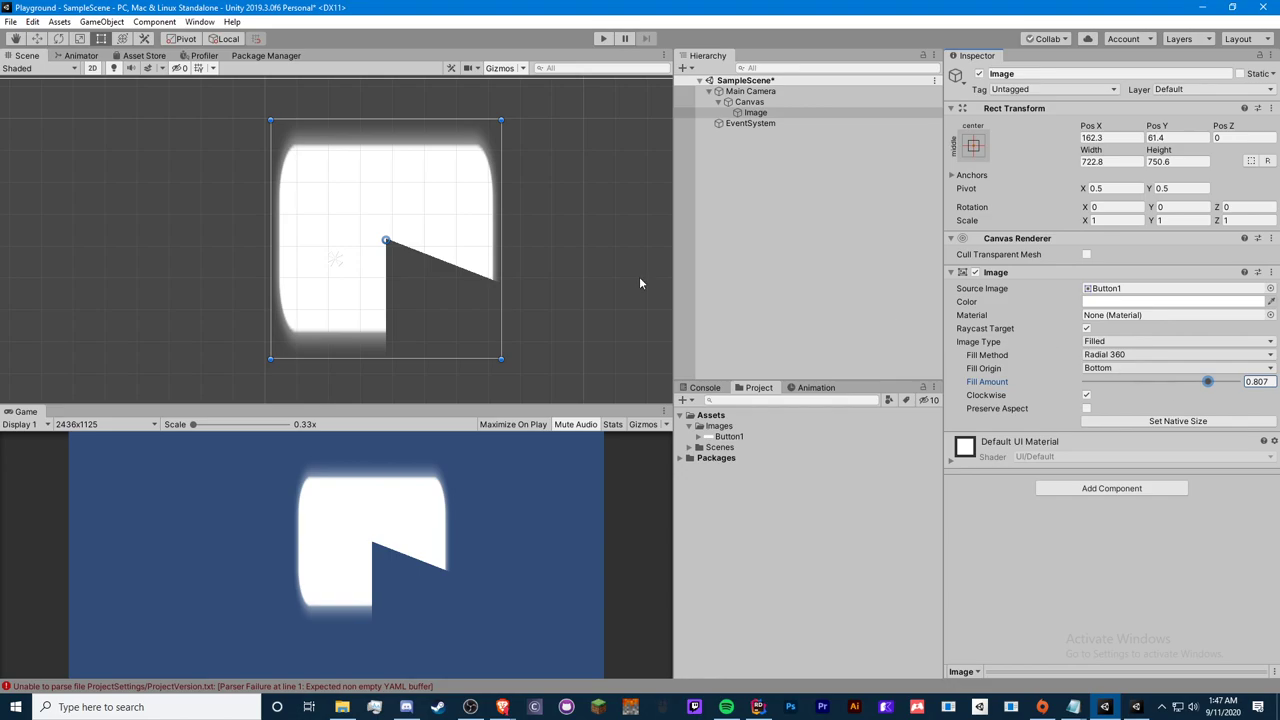
pyautogui.moveTo(1208, 382); pyautogui.dragTo(1208, 380)
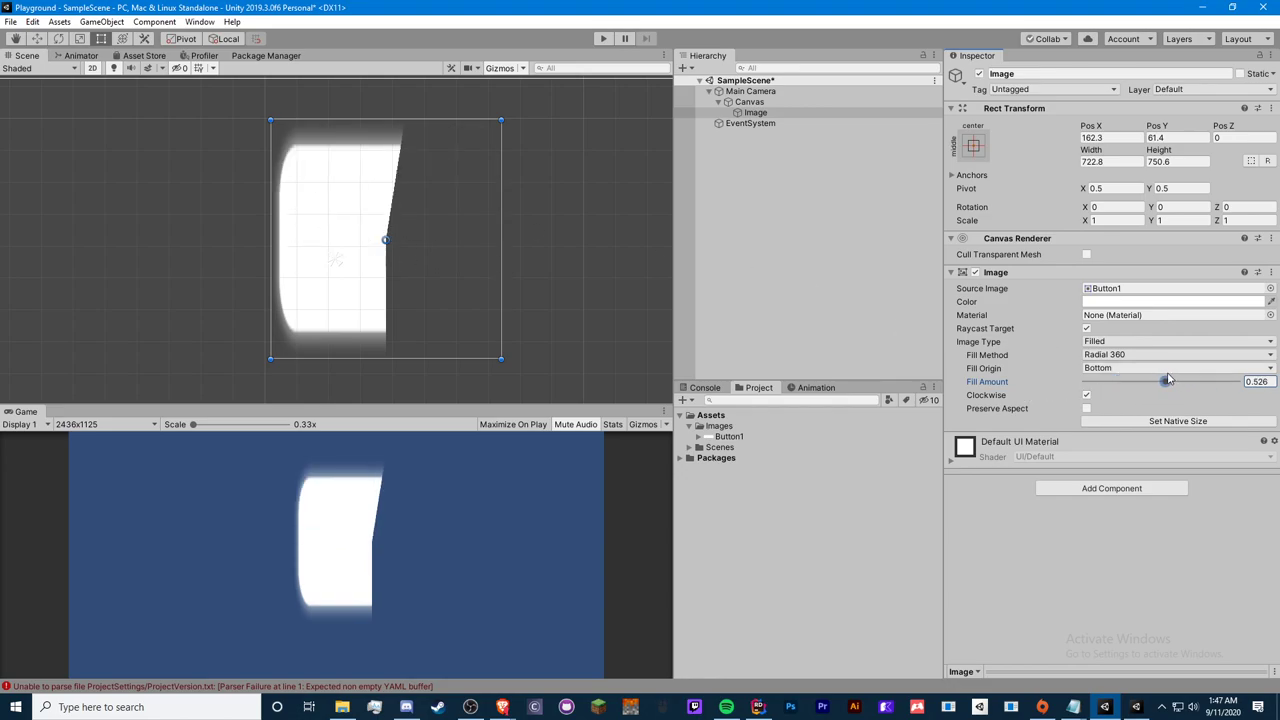
pyautogui.click(1150, 341)
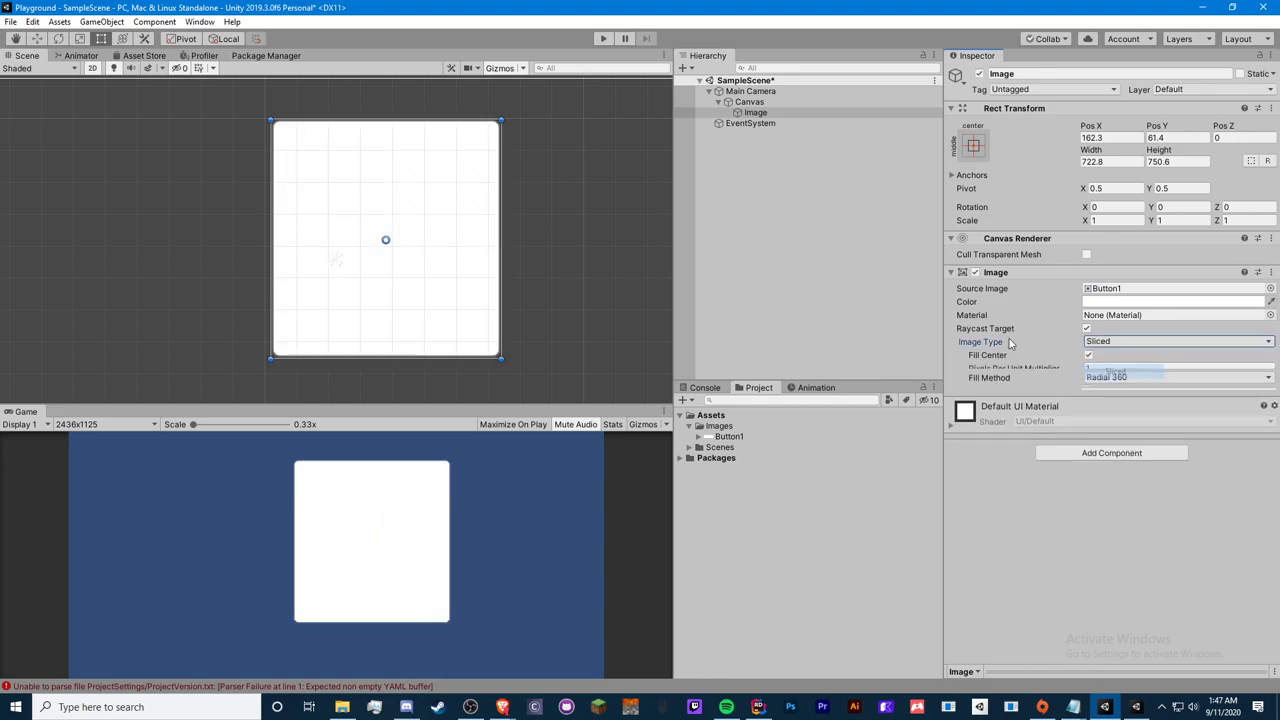
# - Keep the Image Sliced and try multiplier values 4, 5, 6 and 2, ending at 0.1
pyautogui.click(1115, 368)
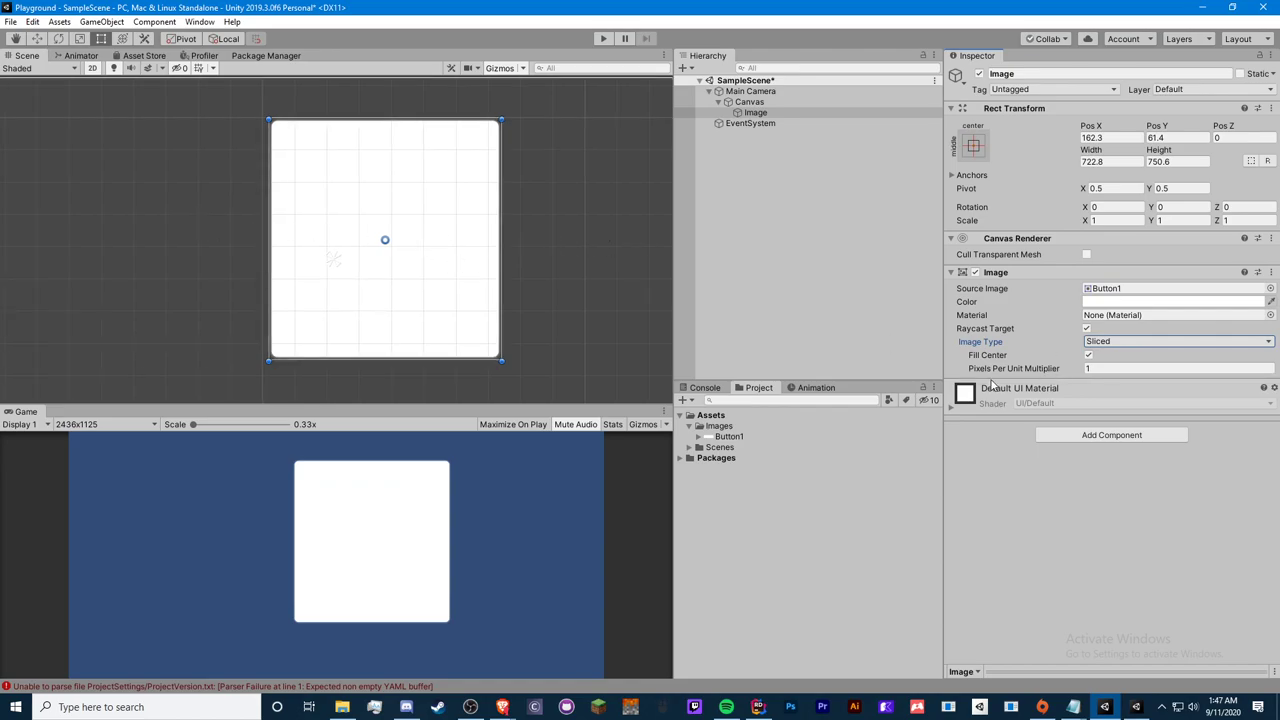
pyautogui.click(1114, 369)
pyautogui.write('4')
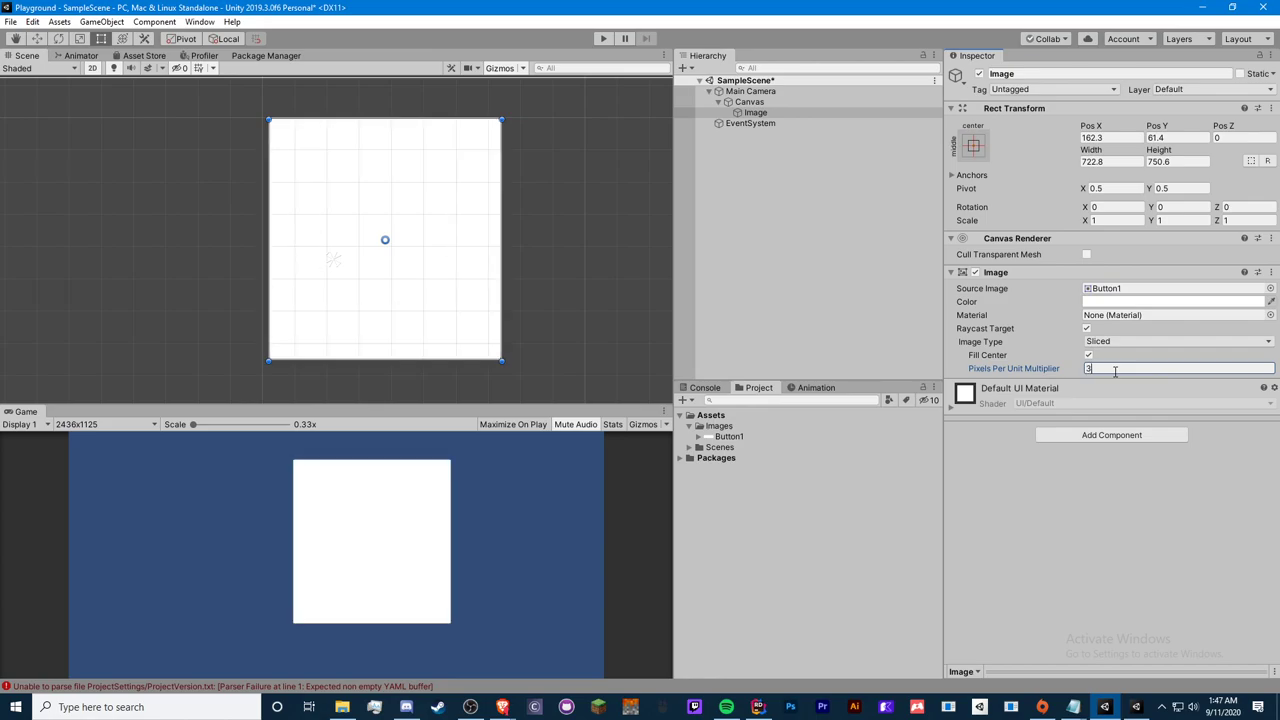
pyautogui.press('BackSpace')
pyautogui.write('5')
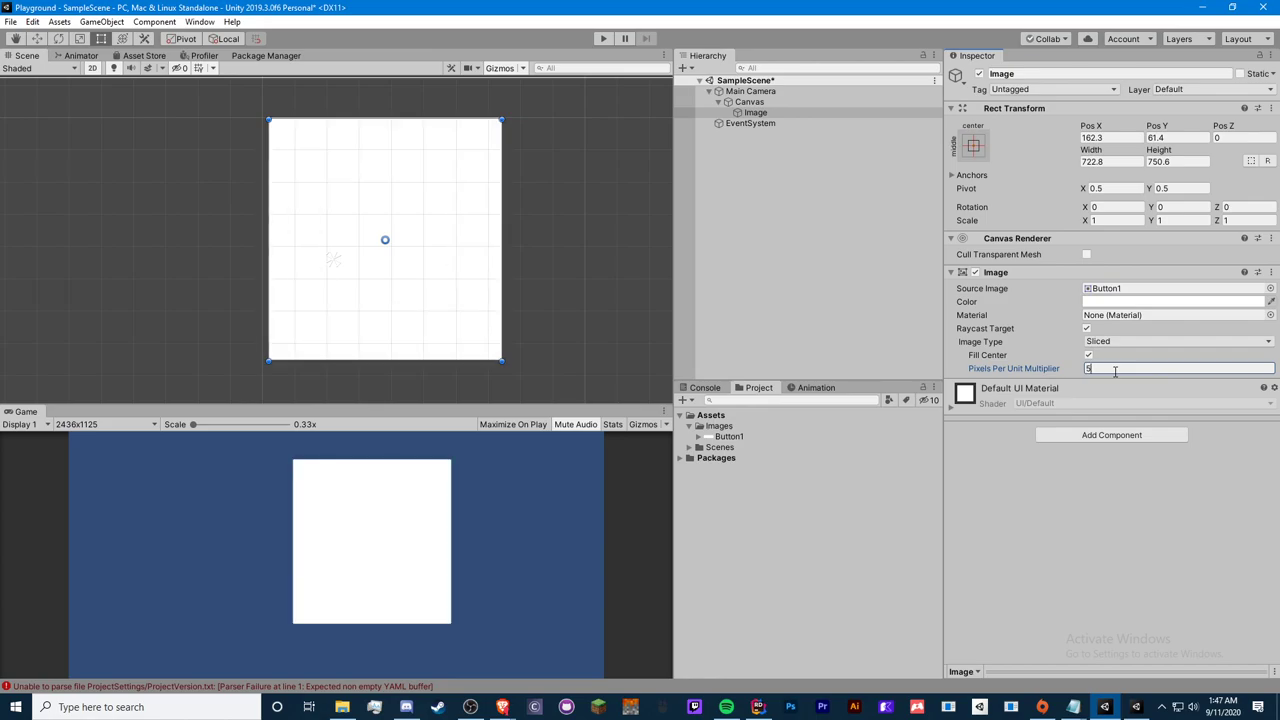
pyautogui.press('BackSpace')
pyautogui.write('6')
pyautogui.press('BackSpace')
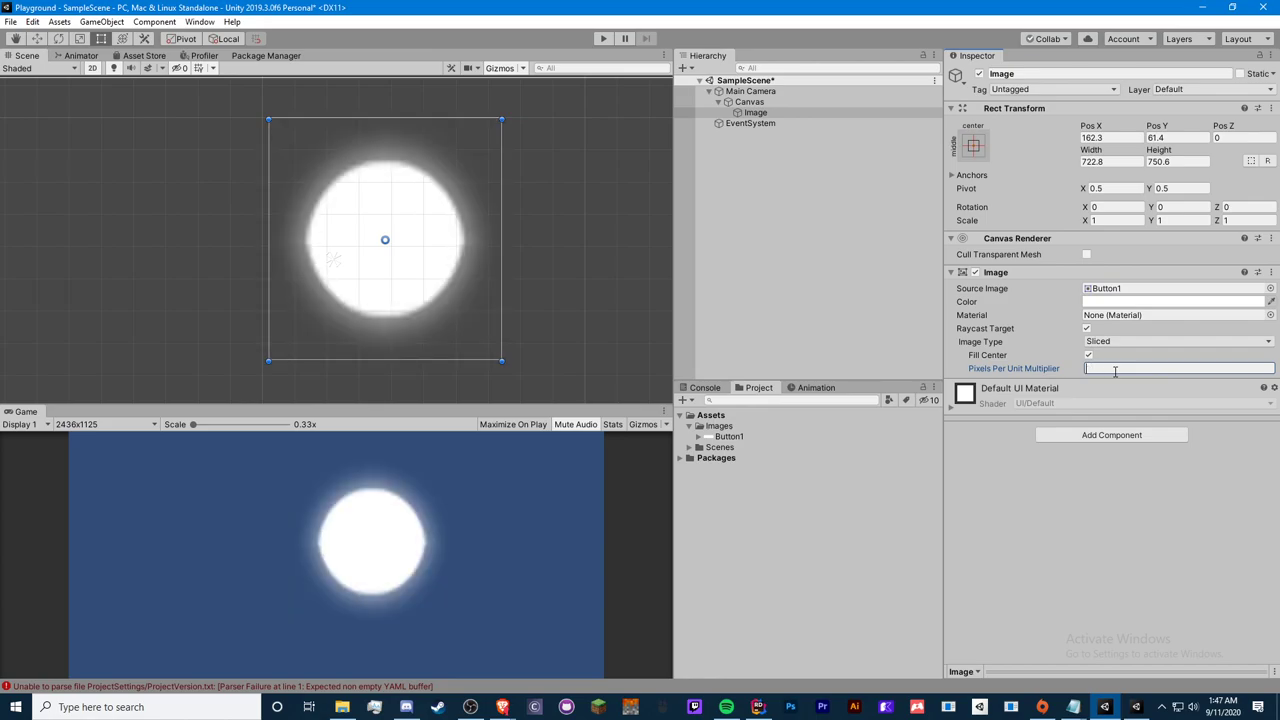
pyautogui.write('2')
pyautogui.press('BackSpace')
pyautogui.write('1')
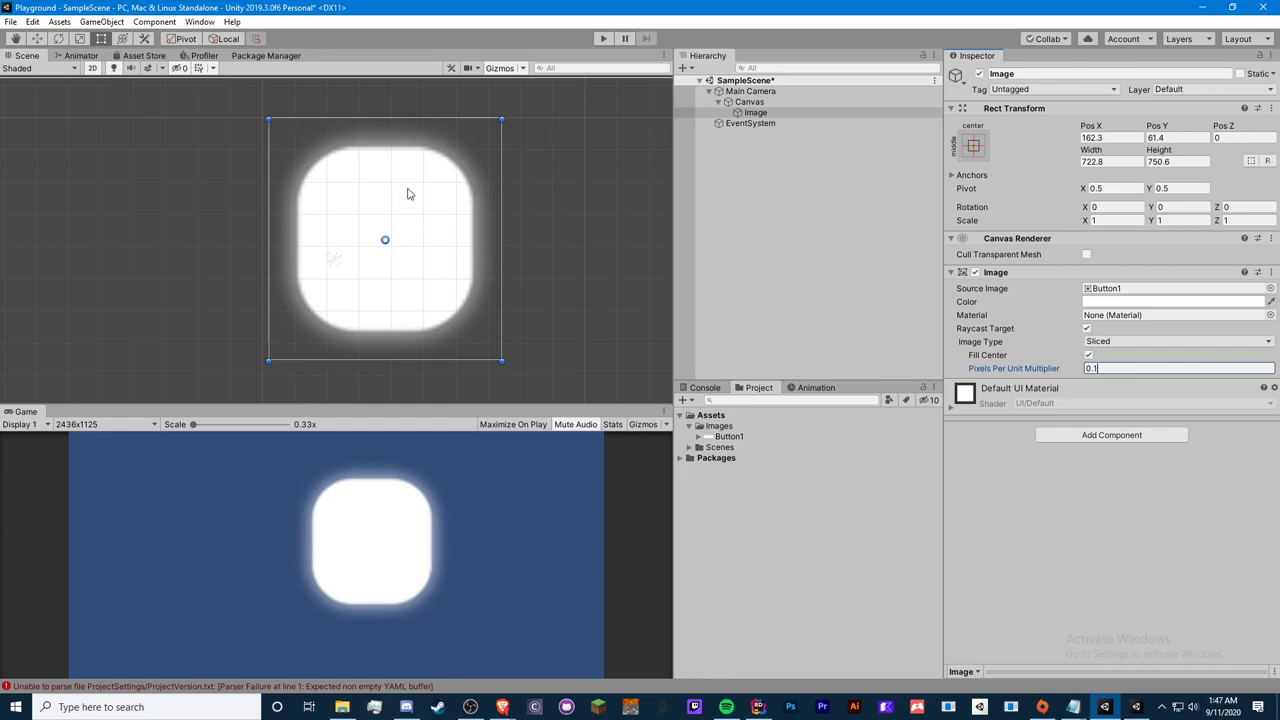
# - Shrink and then enlarge the Image's rectangle with its corner handle
pyautogui.scroll(-3, 491, 356)
pyautogui.scroll(-2, 508, 342)
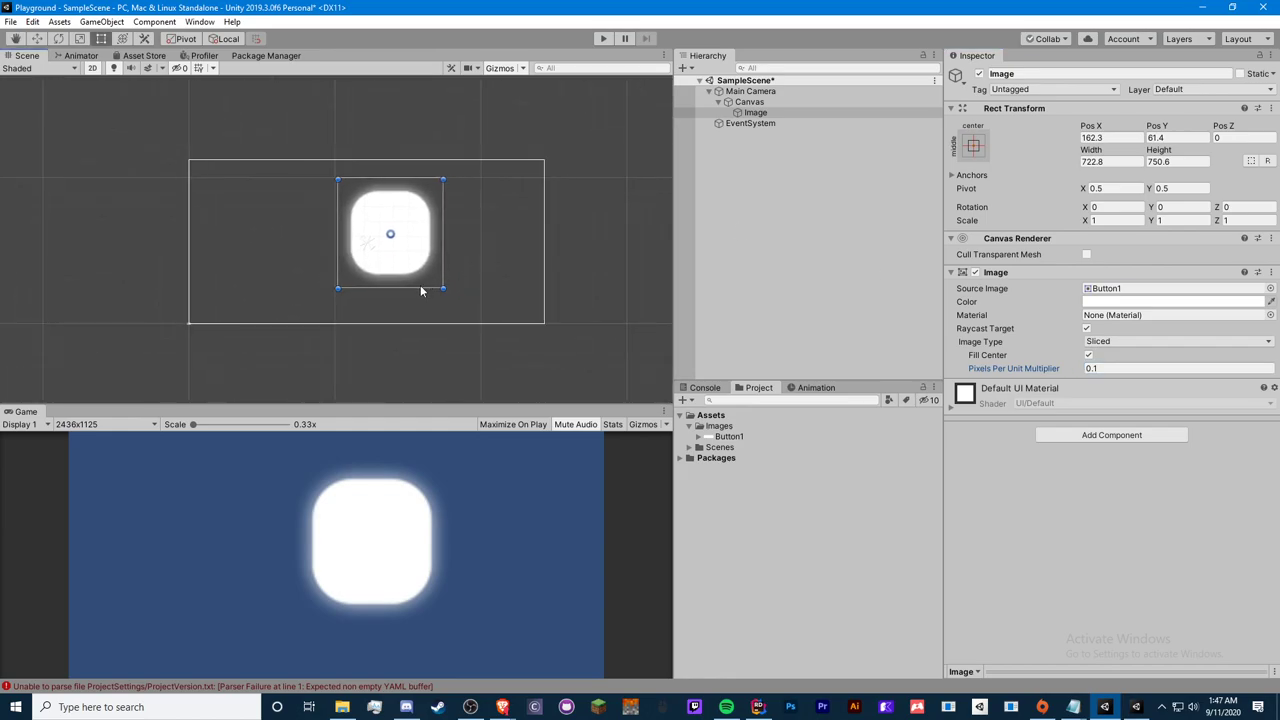
pyautogui.scroll(3, 420, 285)
pyautogui.moveTo(469, 283); pyautogui.dragTo(360, 166)
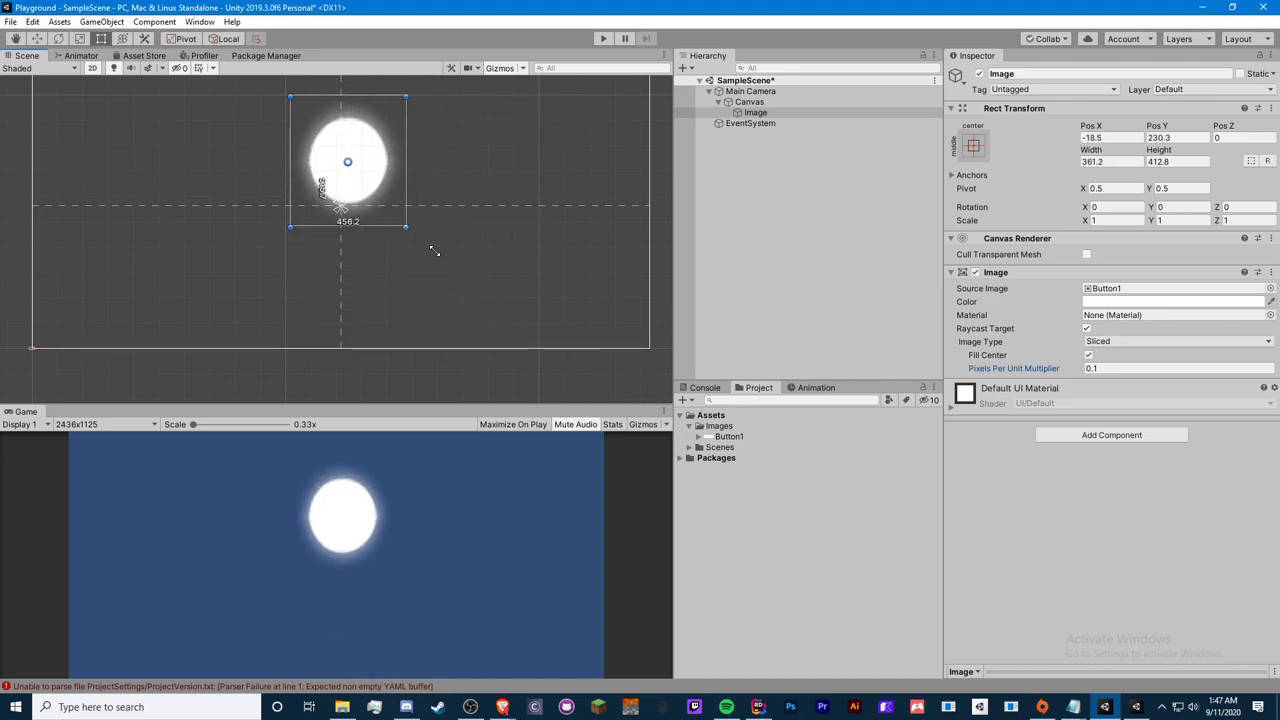
pyautogui.moveTo(360, 166); pyautogui.dragTo(525, 318)
# - Select the Button1 sprite asset and open it in the Sprite Editor
pyautogui.click(750, 102)
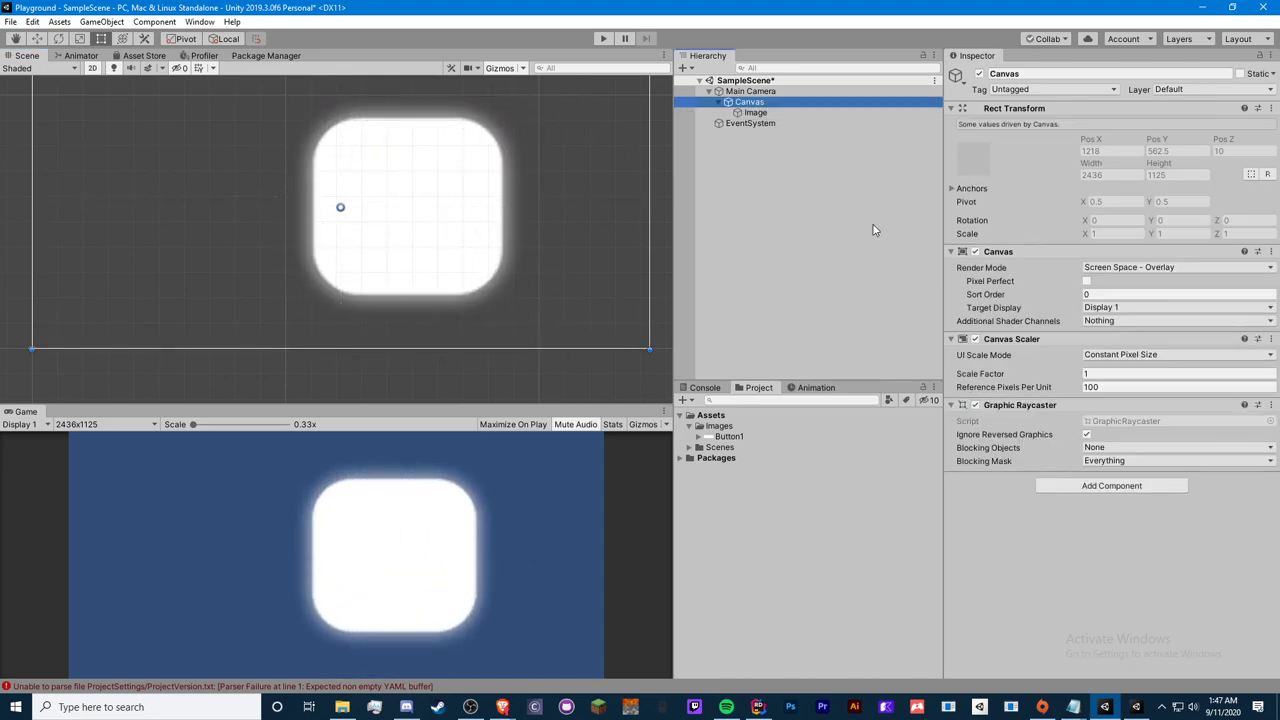
pyautogui.click(729, 436)
pyautogui.click(1248, 224)
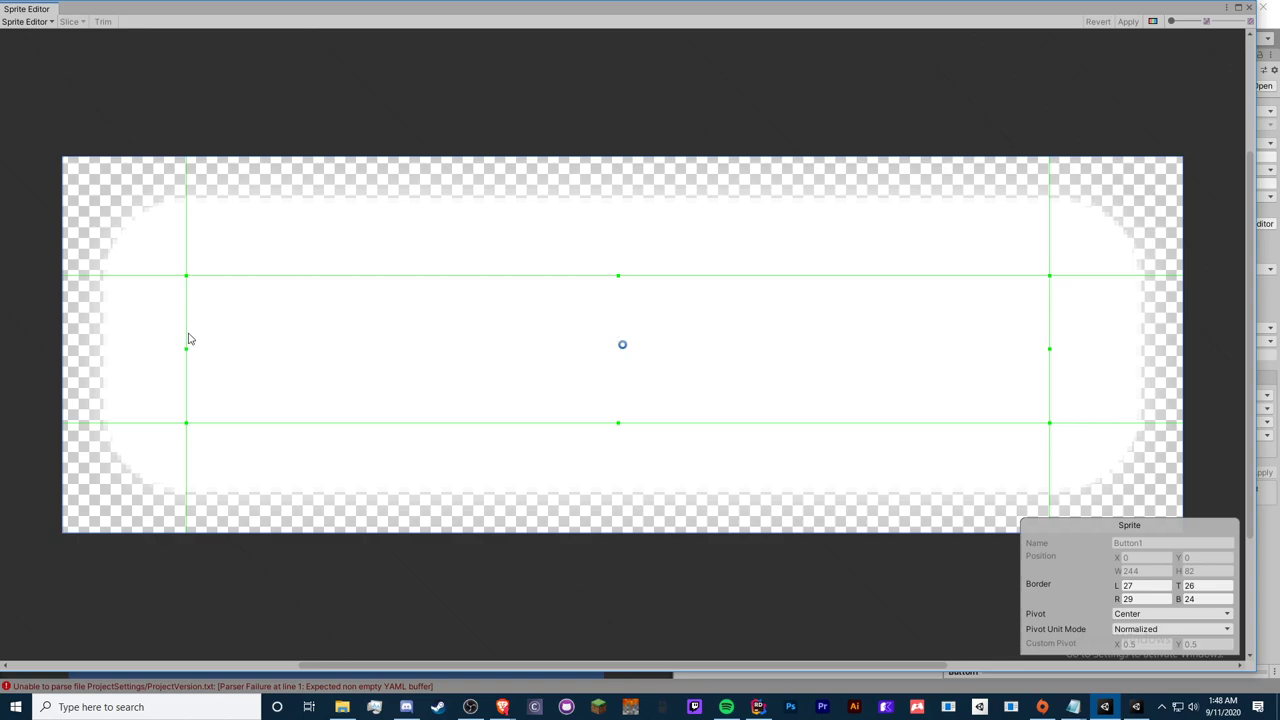
# - Move Button1's left border to 82 and right to 93, apply, and resize the Image
pyautogui.moveTo(187, 332); pyautogui.dragTo(439, 346)
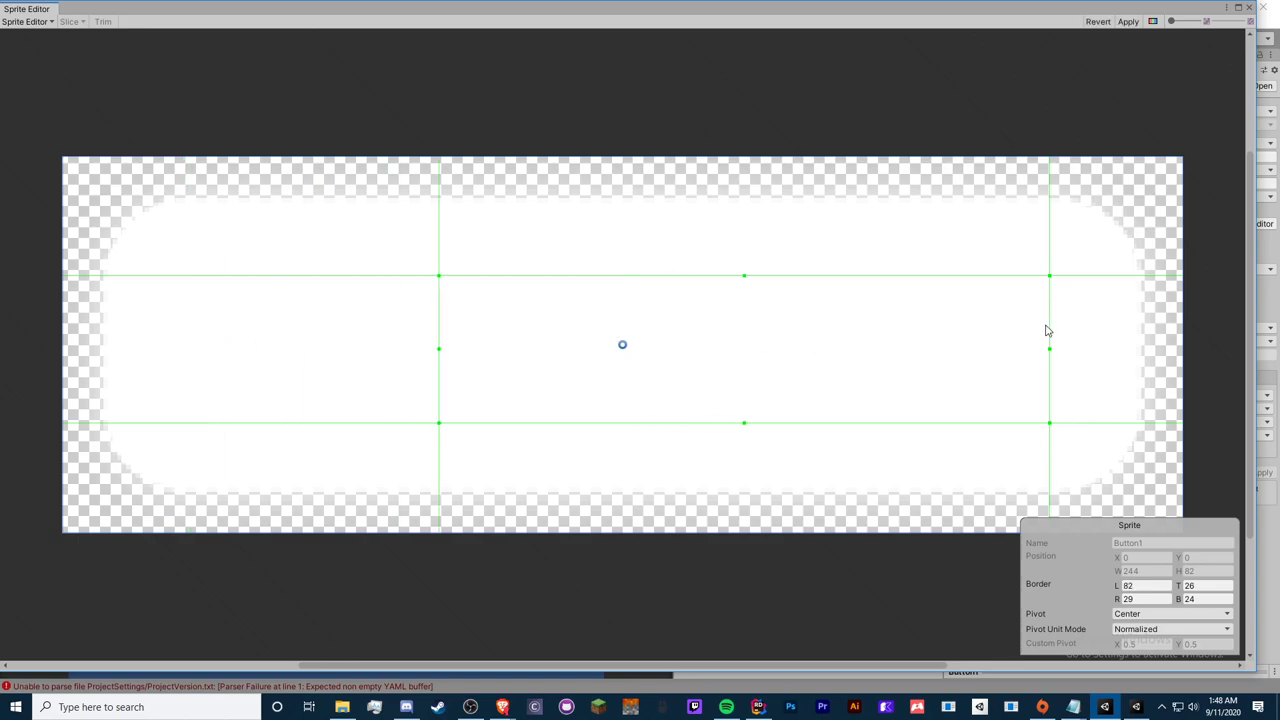
pyautogui.moveTo(1049, 326); pyautogui.dragTo(755, 302)
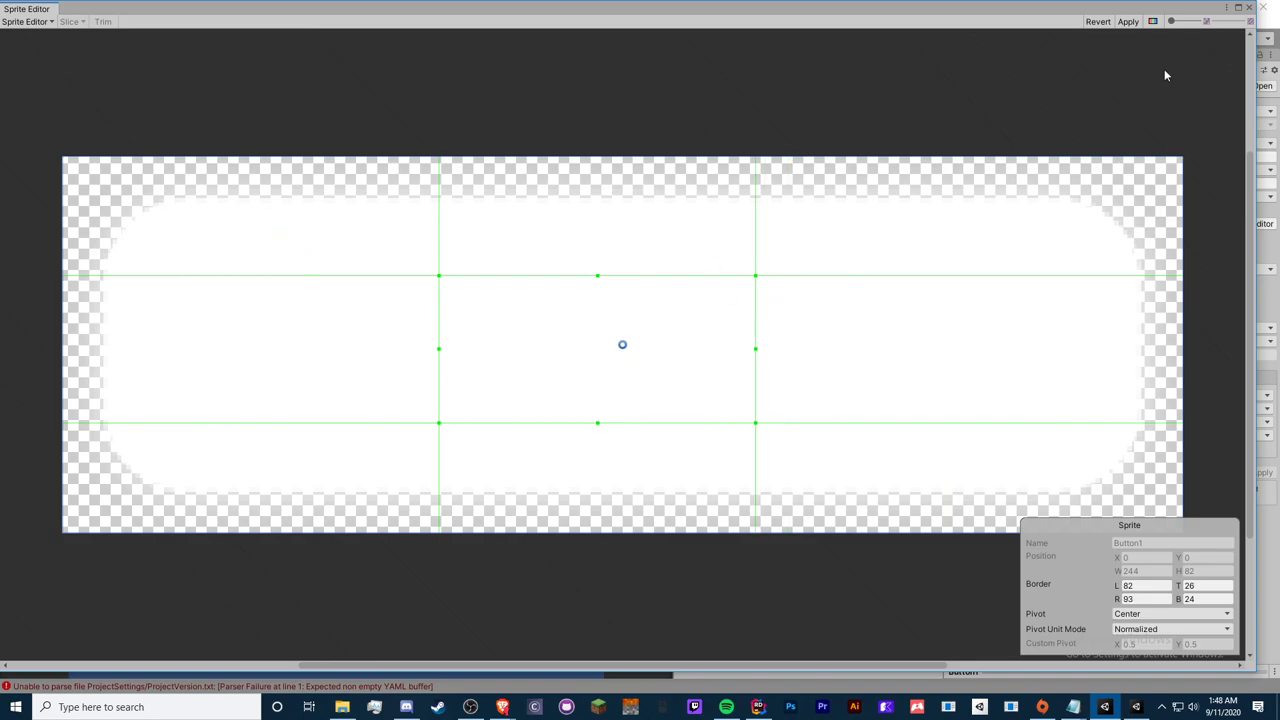
pyautogui.click(1128, 27)
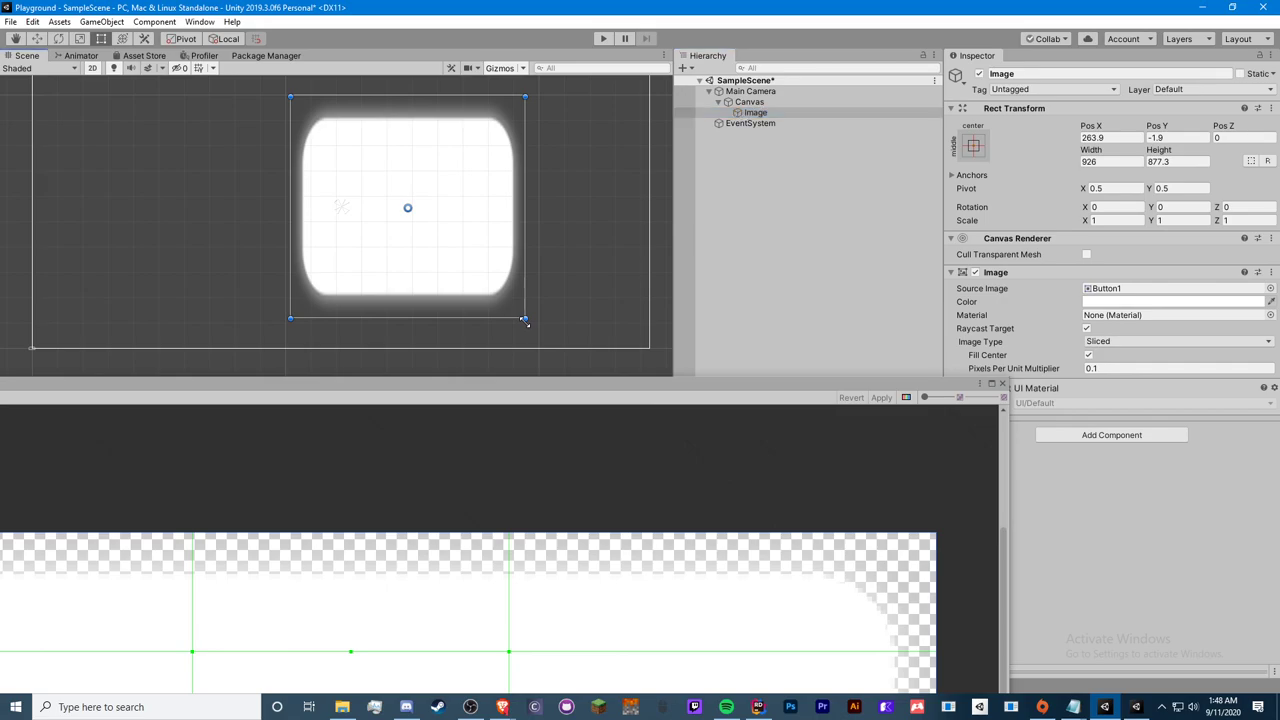
pyautogui.moveTo(512, 312)
pyautogui.mouseDown()
pyautogui.moveTo(362, 125)
pyautogui.moveTo(400, 146)
pyautogui.mouseUp()
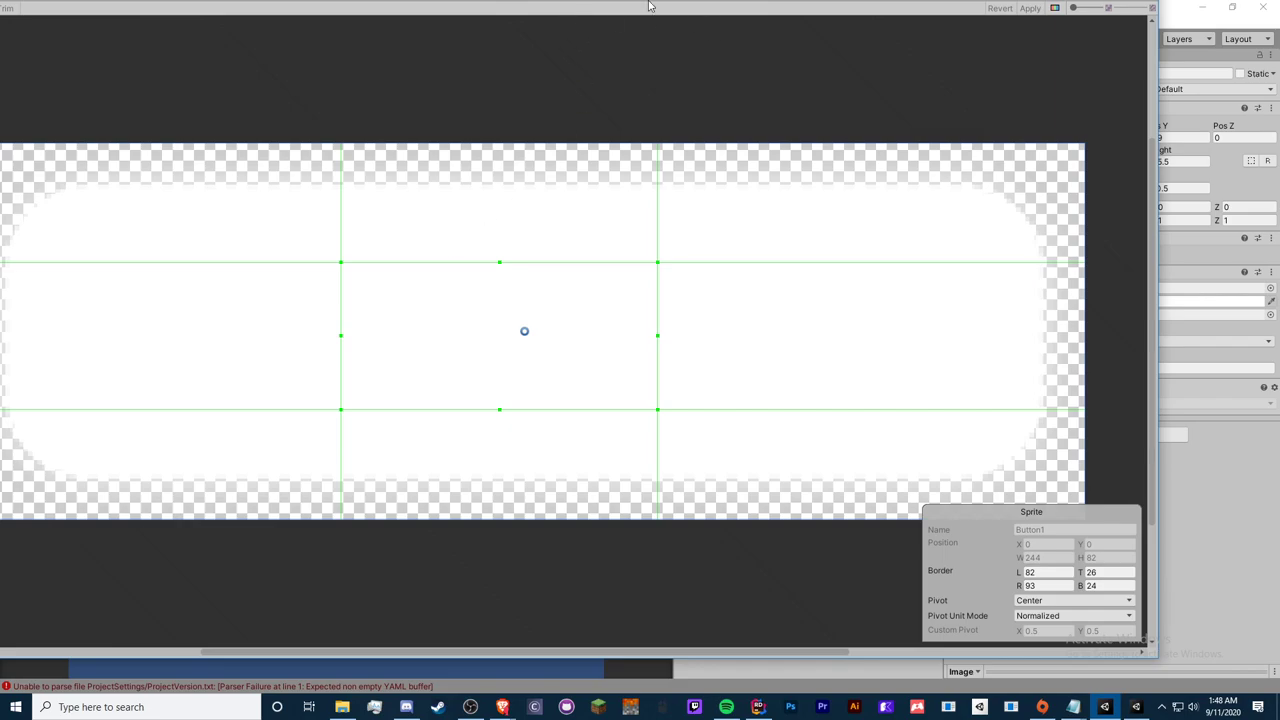
# - Maximize the Sprite Editor and move the left slice border back to 30
pyautogui.doubleClick(907, 10)
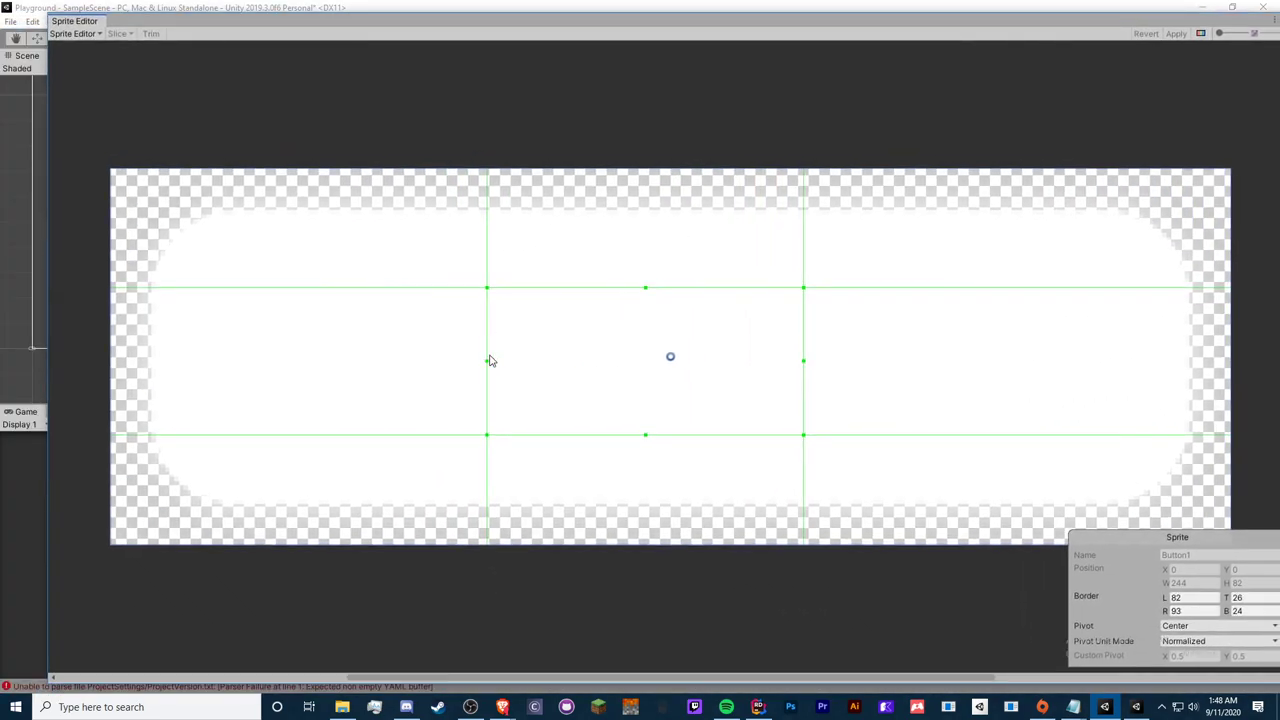
pyautogui.moveTo(490, 360); pyautogui.dragTo(257, 285)
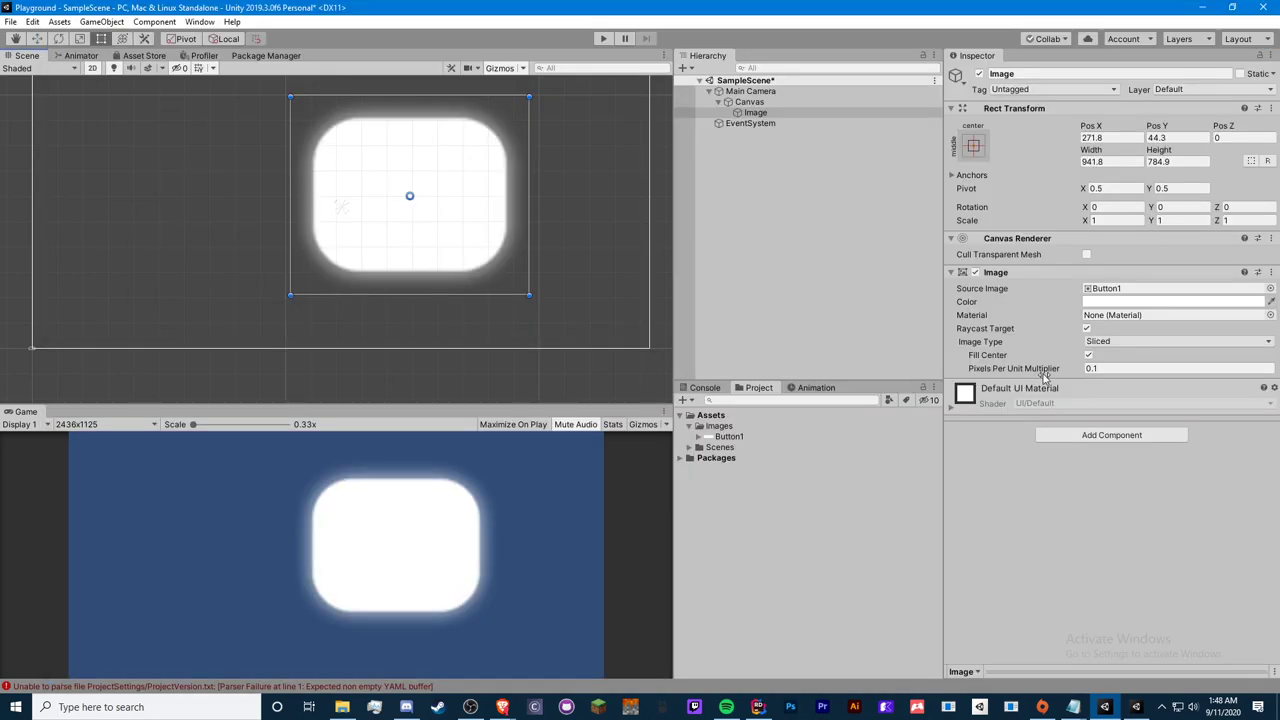
pyautogui.click(1090, 368)
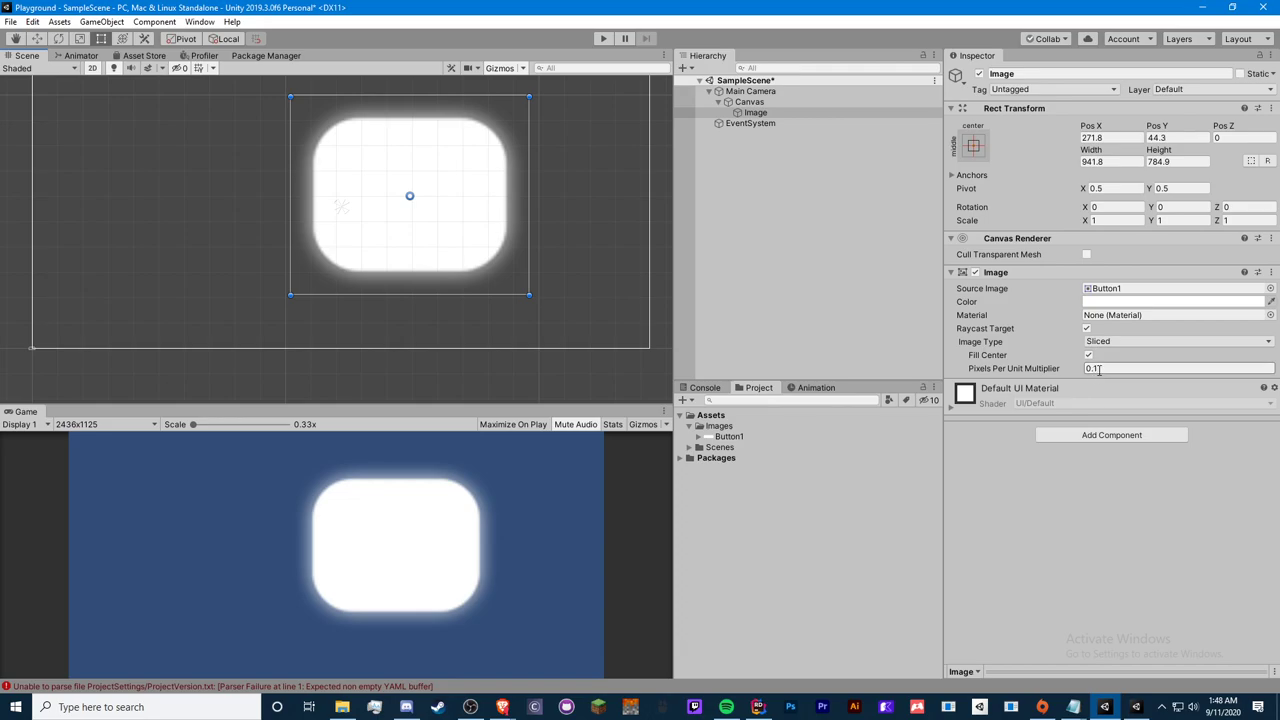
# - Try multiplier values 1 and 0.5, settle on 0.5, and zoom in to inspect the corners
pyautogui.write('1')
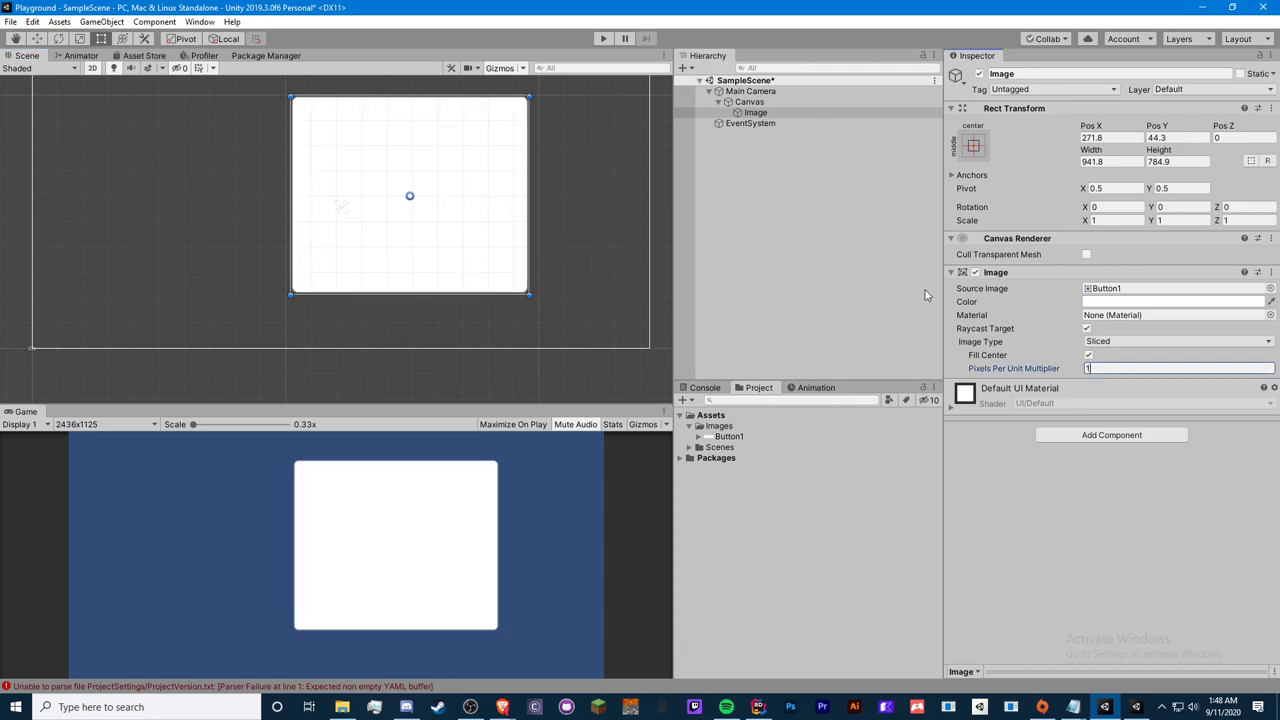
pyautogui.press('BackSpace')
pyautogui.write('0.5')
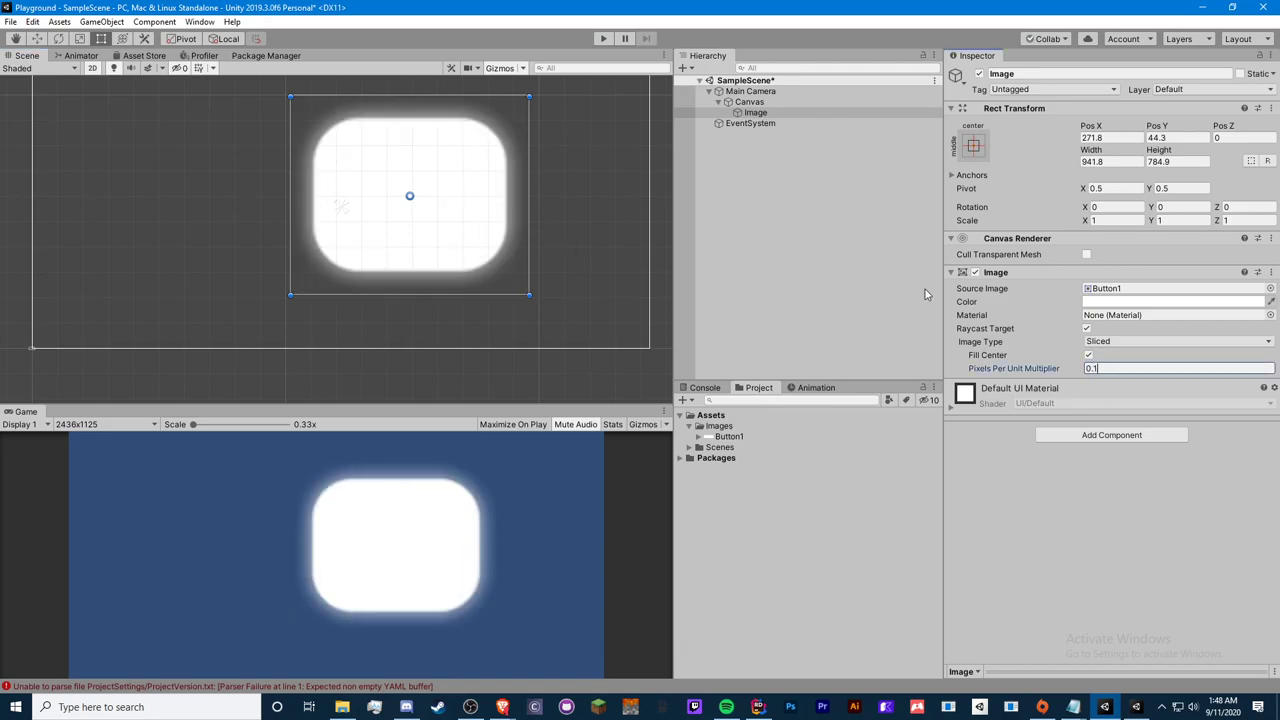
pyautogui.press('BackSpace')
pyautogui.press('BackSpace')
pyautogui.press('BackSpace')
pyautogui.write('1')
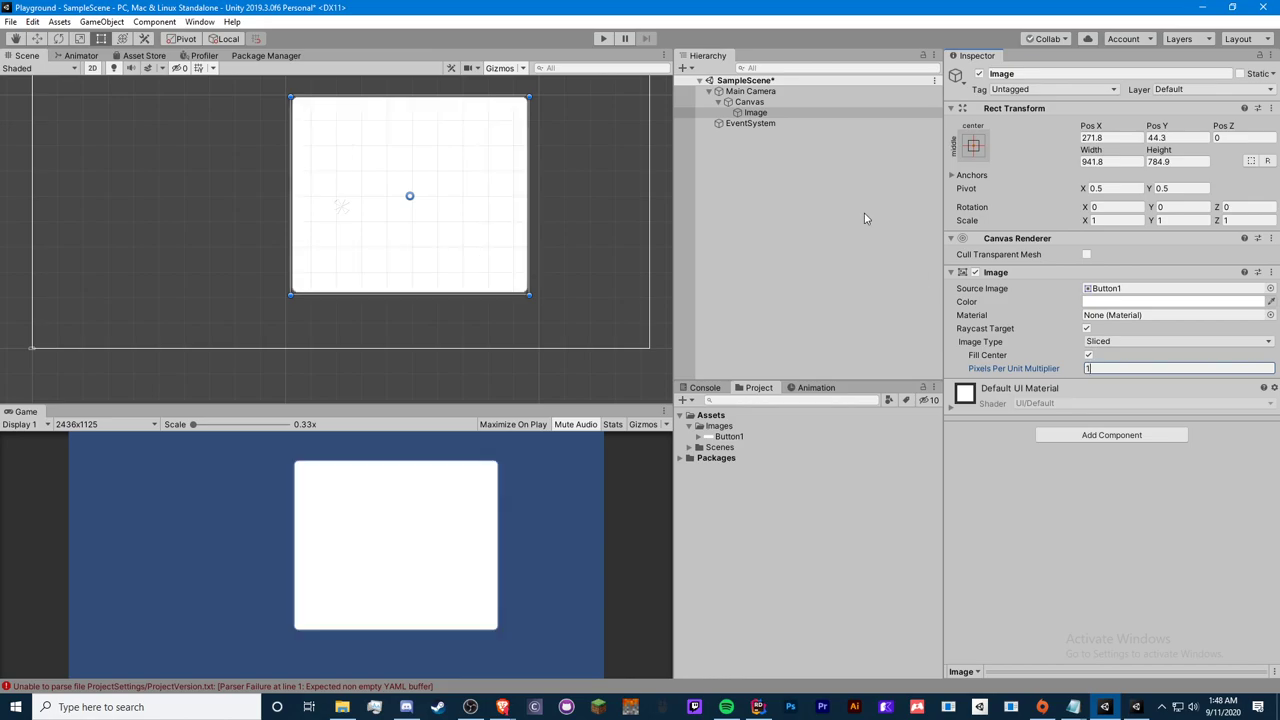
pyautogui.press('BackSpace')
pyautogui.write('5')
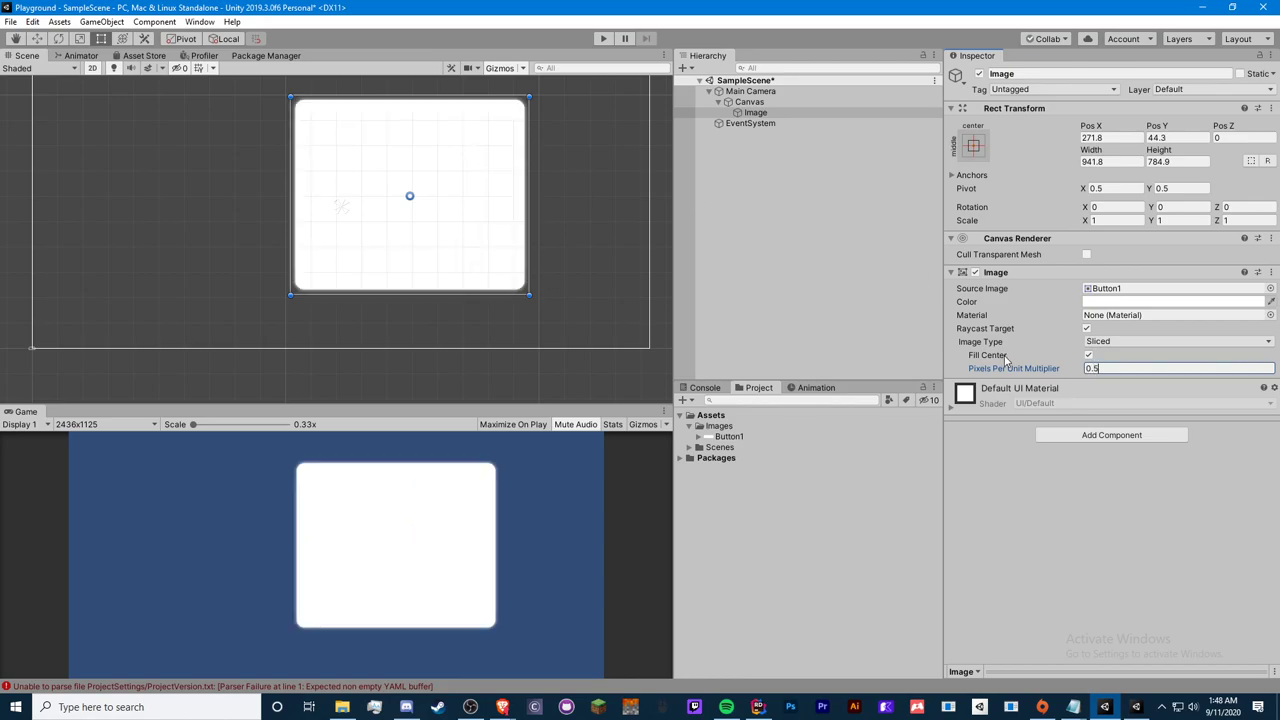
pyautogui.scroll(2, 508, 117)
pyautogui.scroll(2, 331, 277)
pyautogui.scroll(-3, 482, 199)
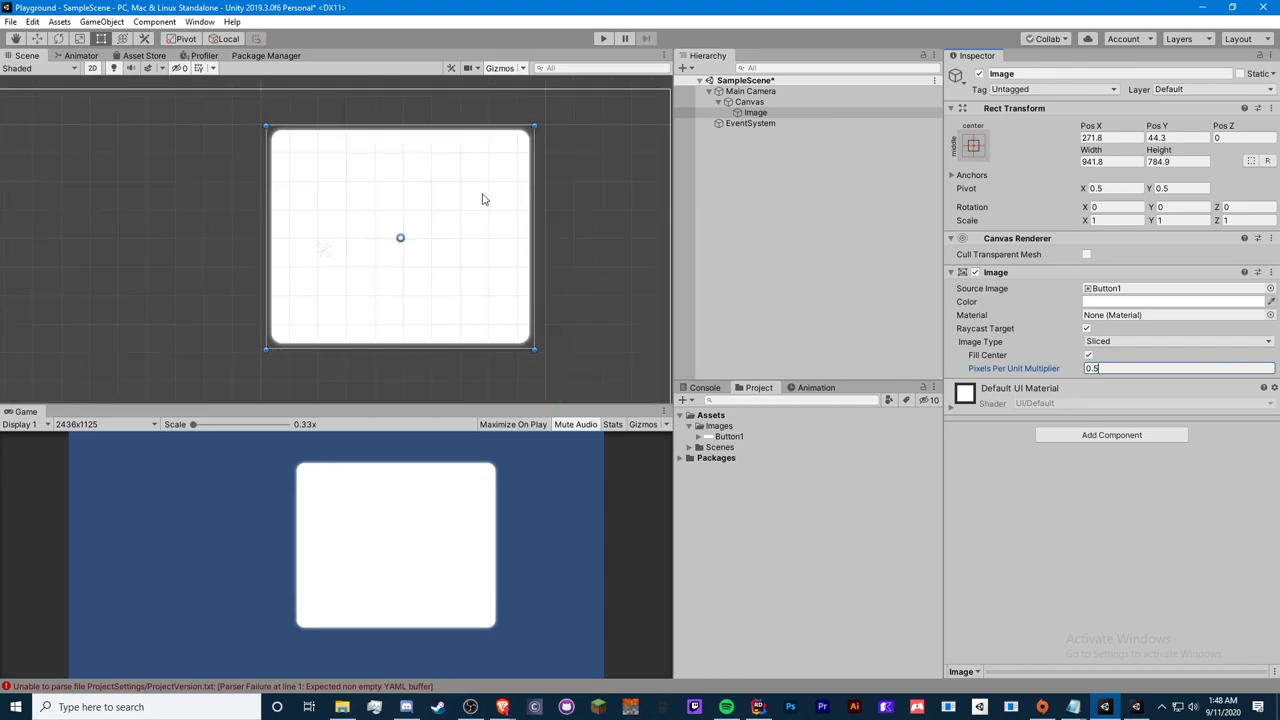
# - Duplicate the white image, colour the copy black, and shrink it inside the original
pyautogui.click(757, 113)
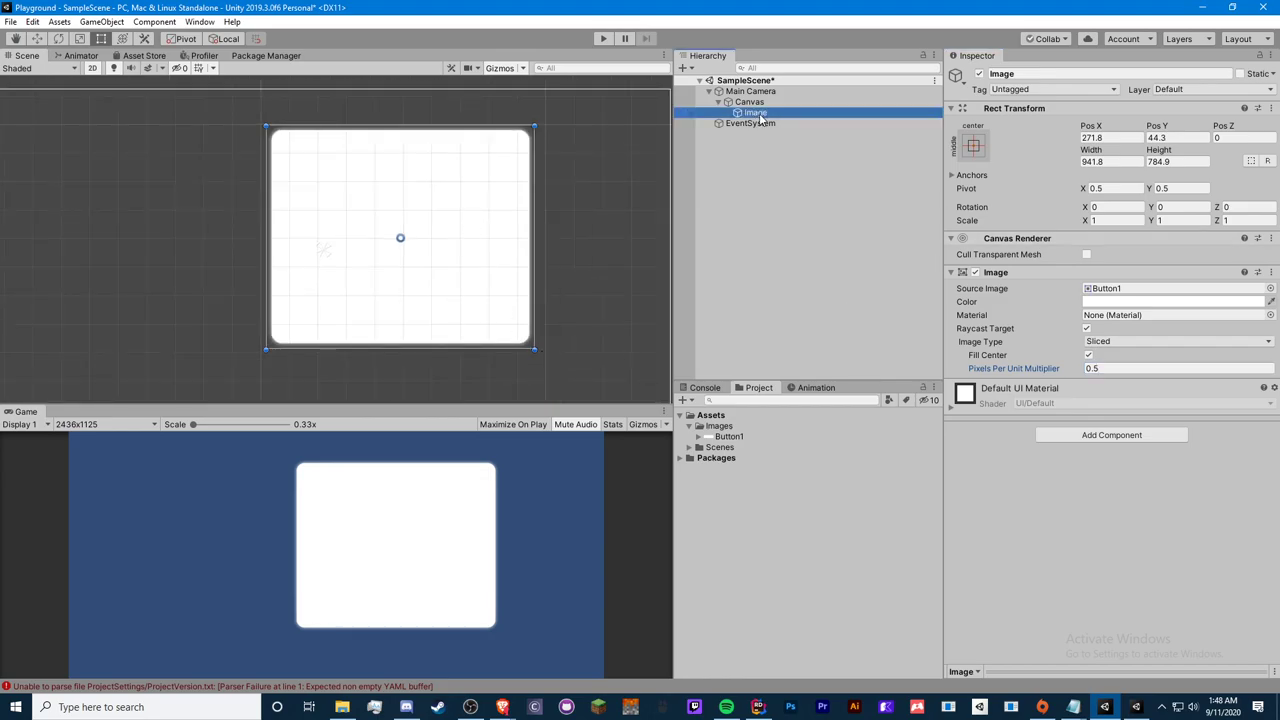
pyautogui.hotkey('ctrl', 'd')
pyautogui.click(1178, 301)
pyautogui.click(1183, 415)
pyautogui.moveTo(1183, 415); pyautogui.dragTo(1178, 440)
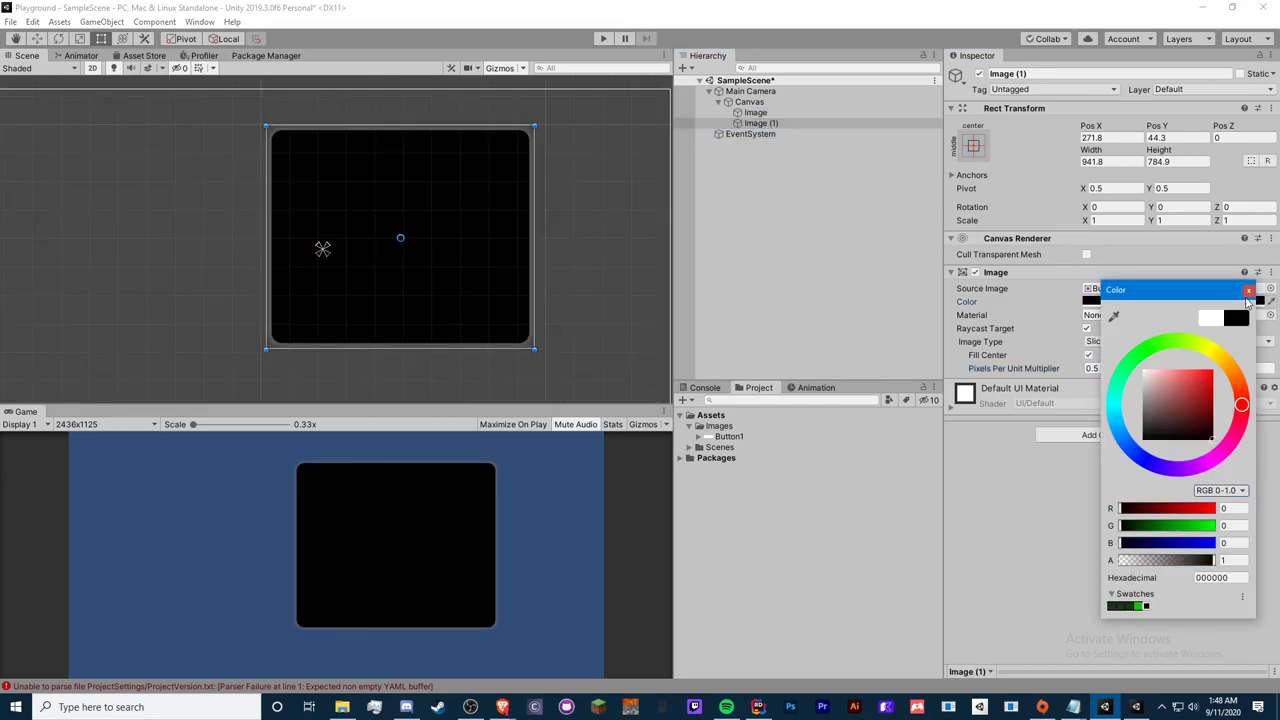
pyautogui.keyDown('shift'); pyautogui.moveTo(400, 128); pyautogui.dragTo(400, 218); pyautogui.keyUp('shift')
pyautogui.moveTo(437, 262); pyautogui.dragTo(408, 264)
# - Set the black copy's multiplier to 0.2 after trying 0.25, then switch to CryptoClickers
pyautogui.click(1127, 370)
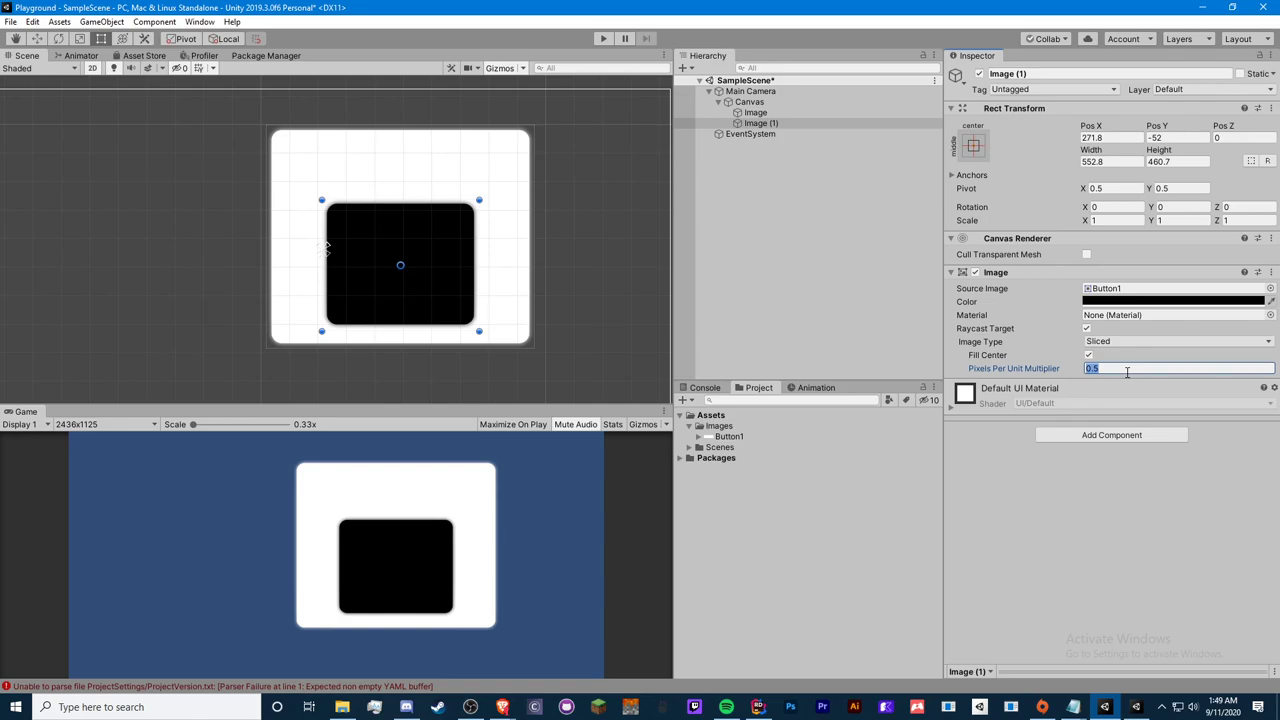
pyautogui.write('0.25')
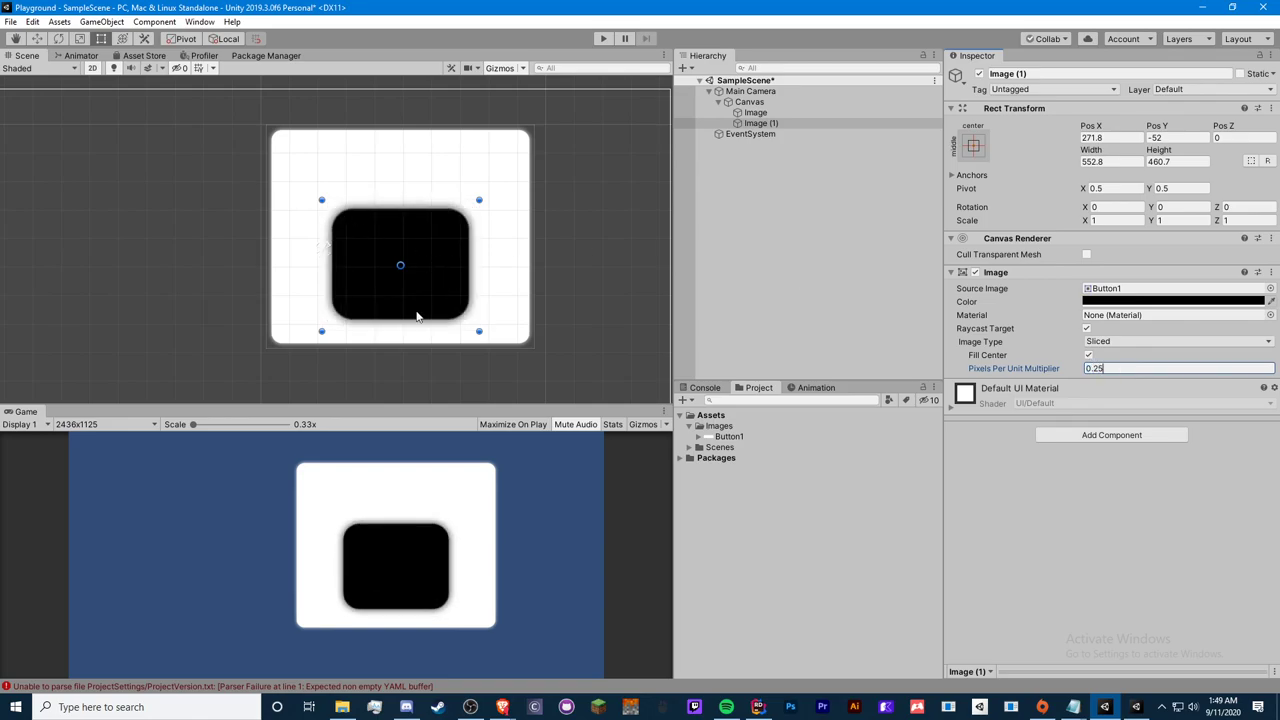
pyautogui.scroll(3, 418, 316)
pyautogui.scroll(-2, 389, 266)
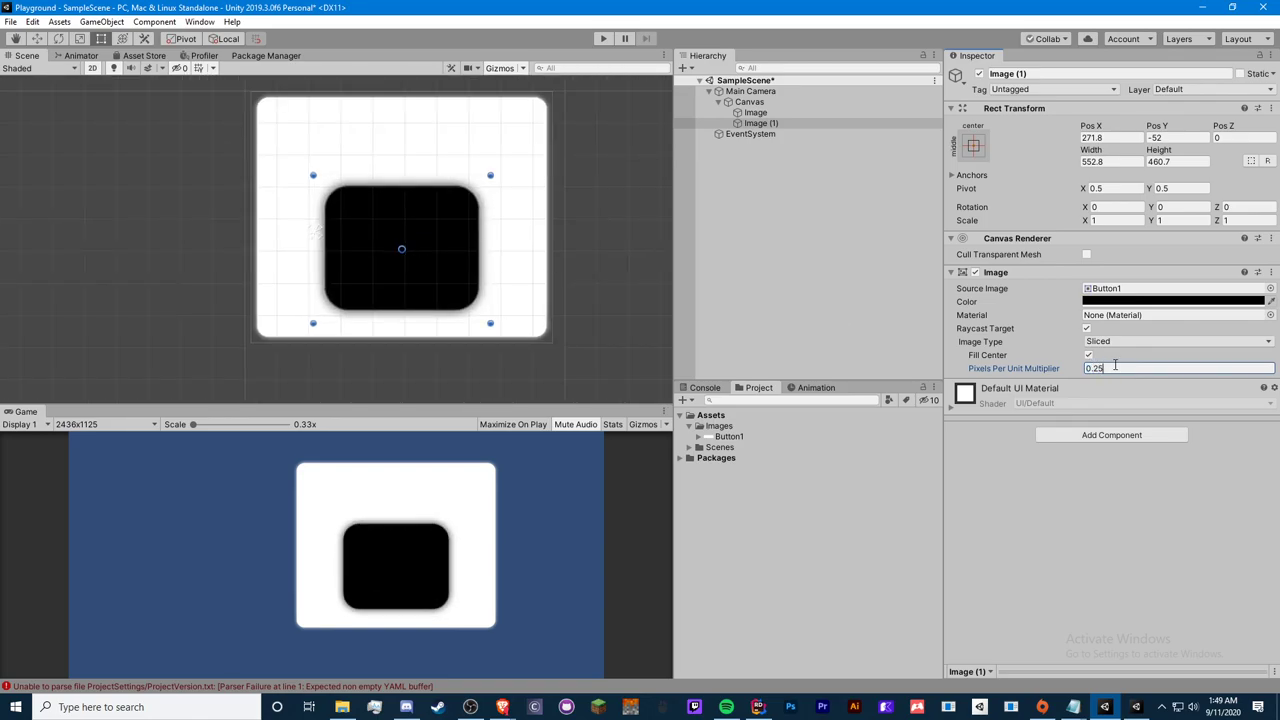
pyautogui.press('BackSpace')
pyautogui.press('BackSpace')
pyautogui.write('1')
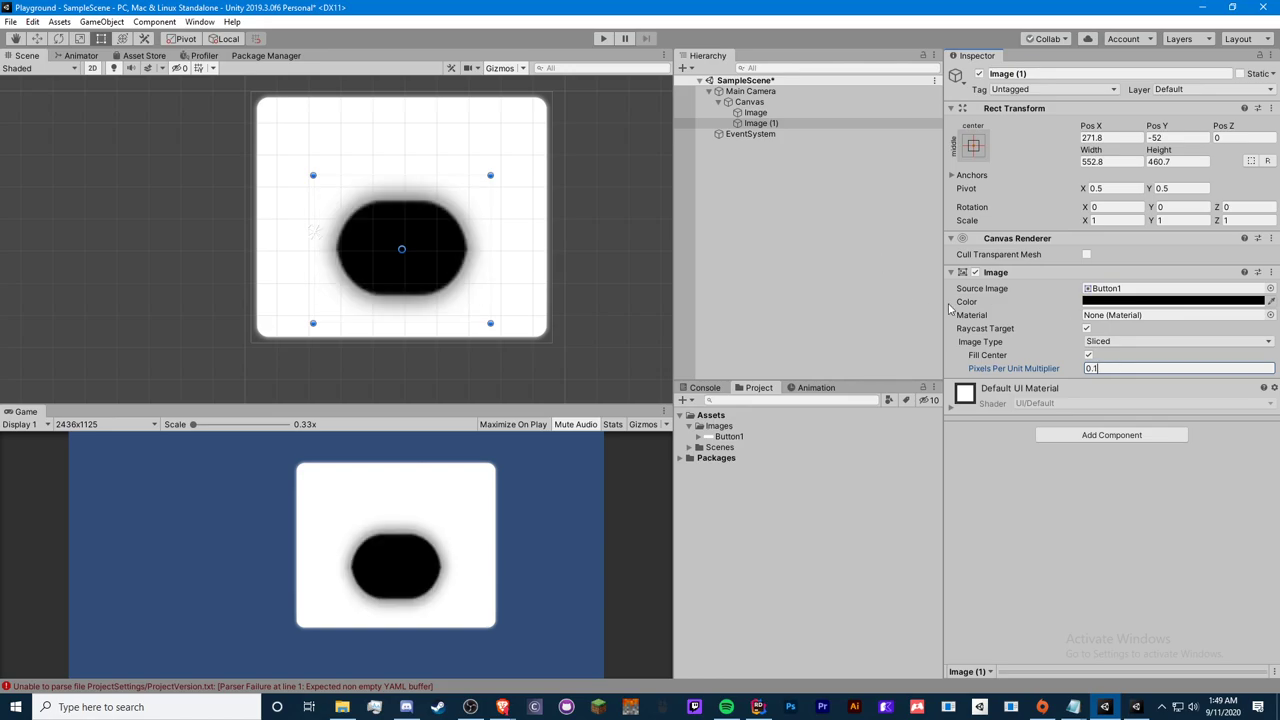
pyautogui.press('BackSpace')
pyautogui.write('2')
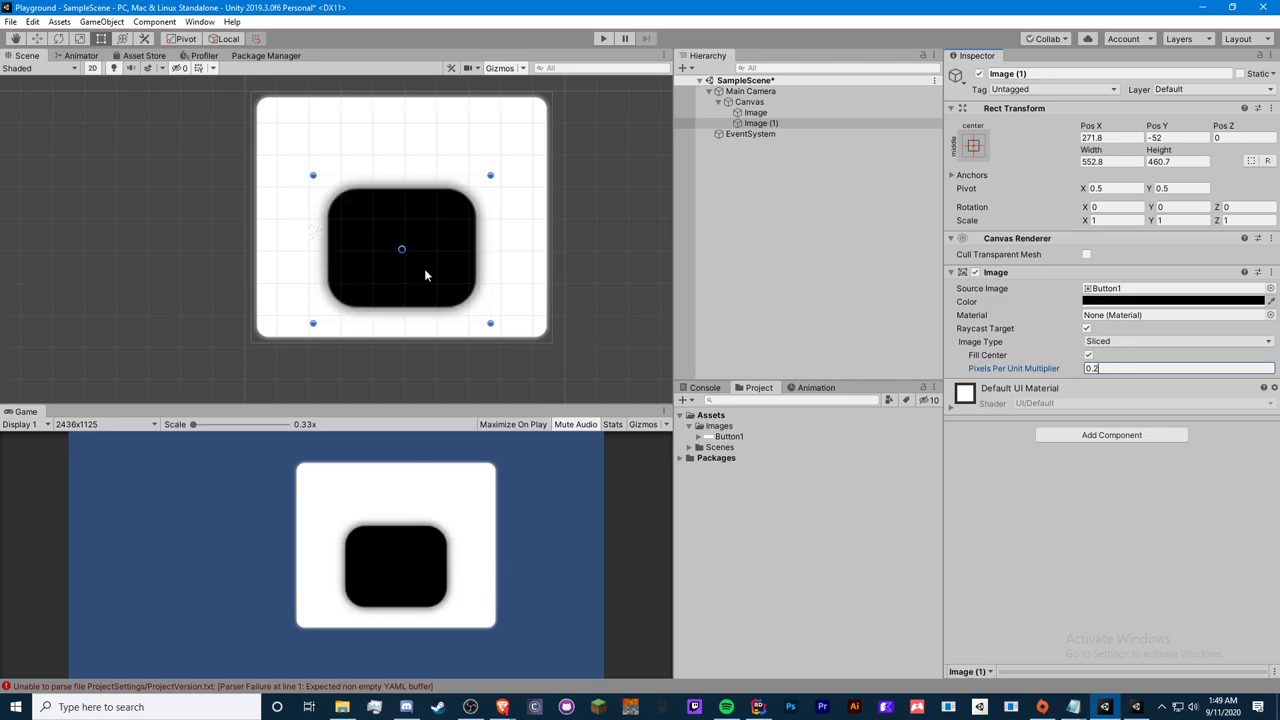
pyautogui.scroll(-3, 400, 280)
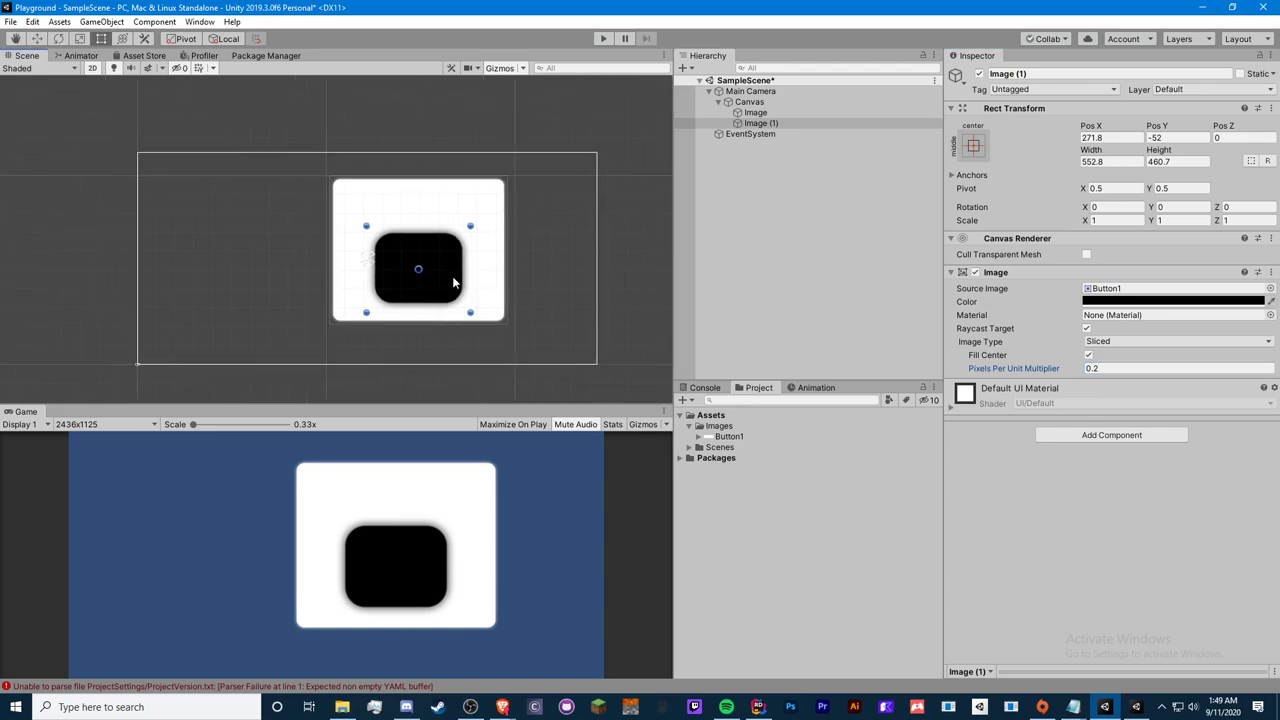
pyautogui.scroll(2, 517, 283)
pyautogui.moveTo(517, 283); pyautogui.dragTo(487, 289, button='middle')
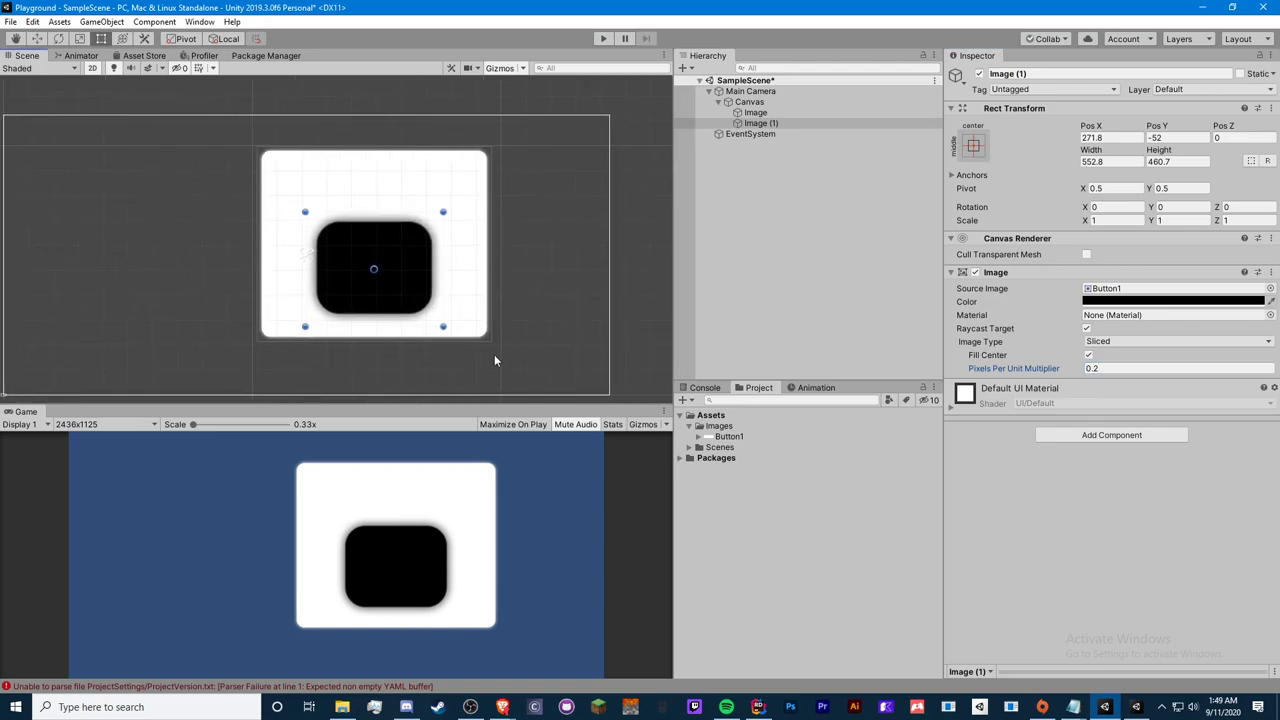
pyautogui.hotkey('alt', 'Tab')
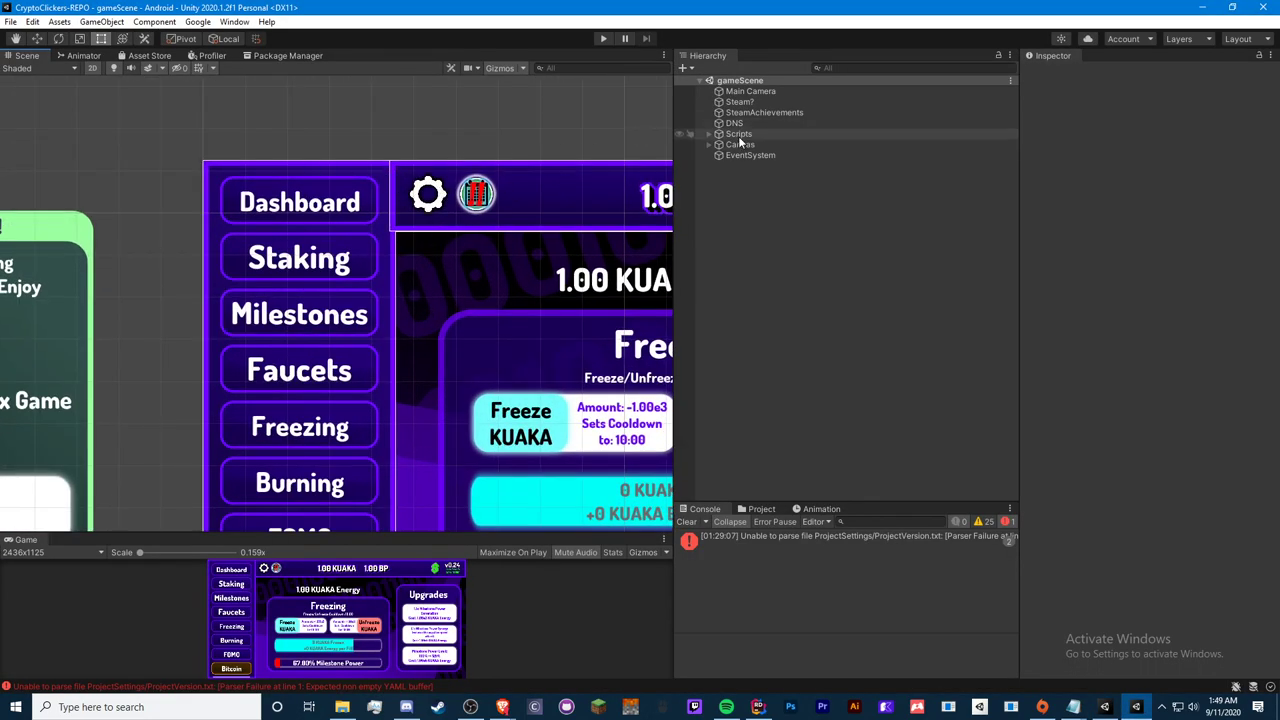
# - Expand the Canvas, select the Dashboard button and frame it in the Scene view
pyautogui.click(708, 144)
pyautogui.click(235, 190)
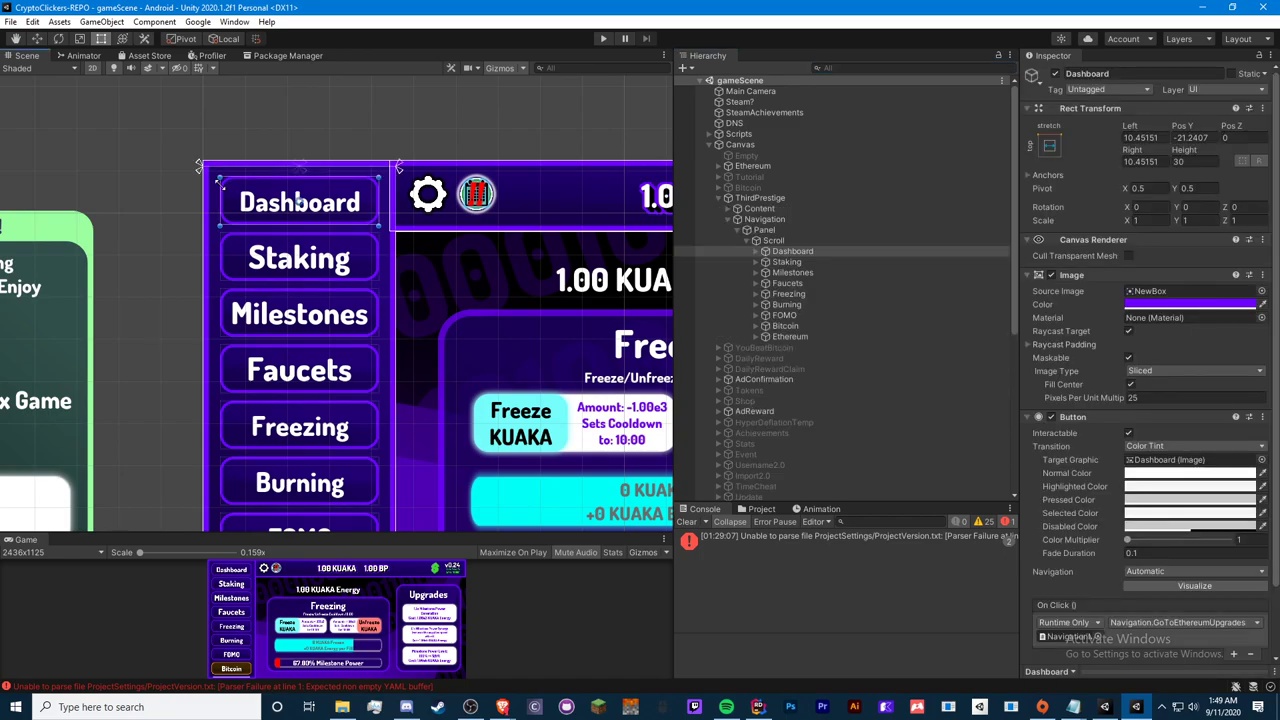
pyautogui.press('f')
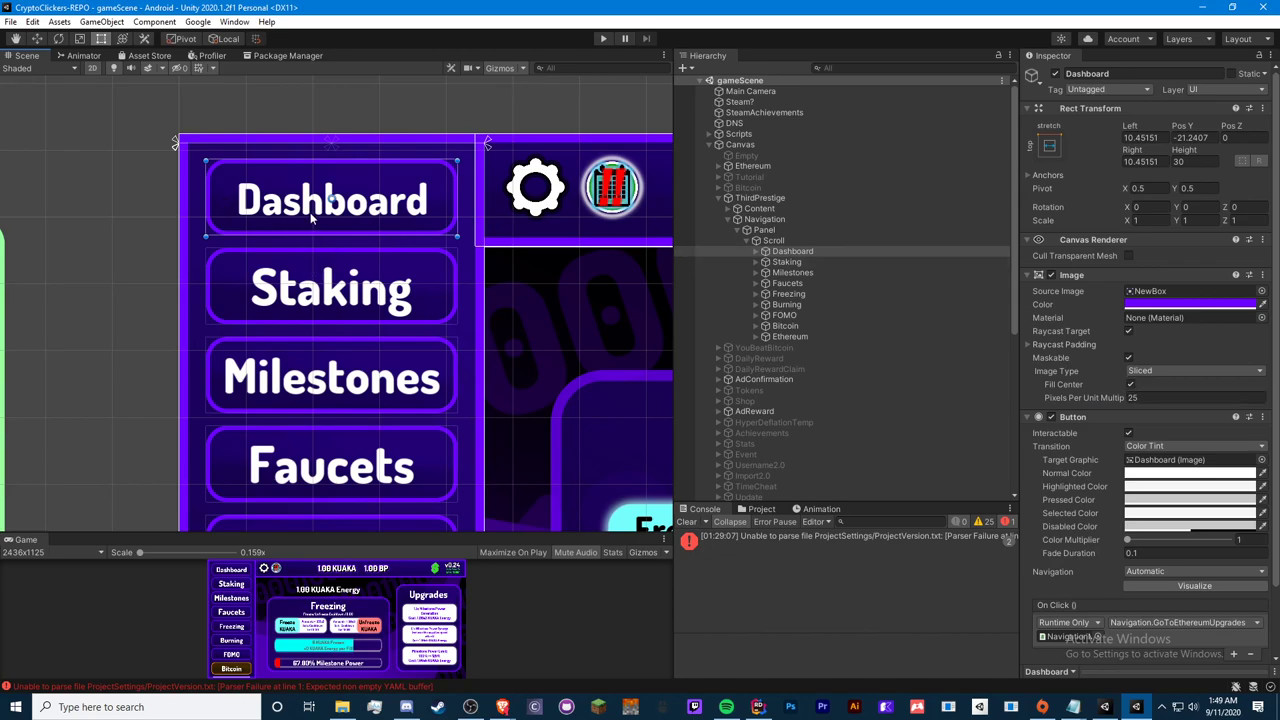
pyautogui.scroll(-2, 296, 233)
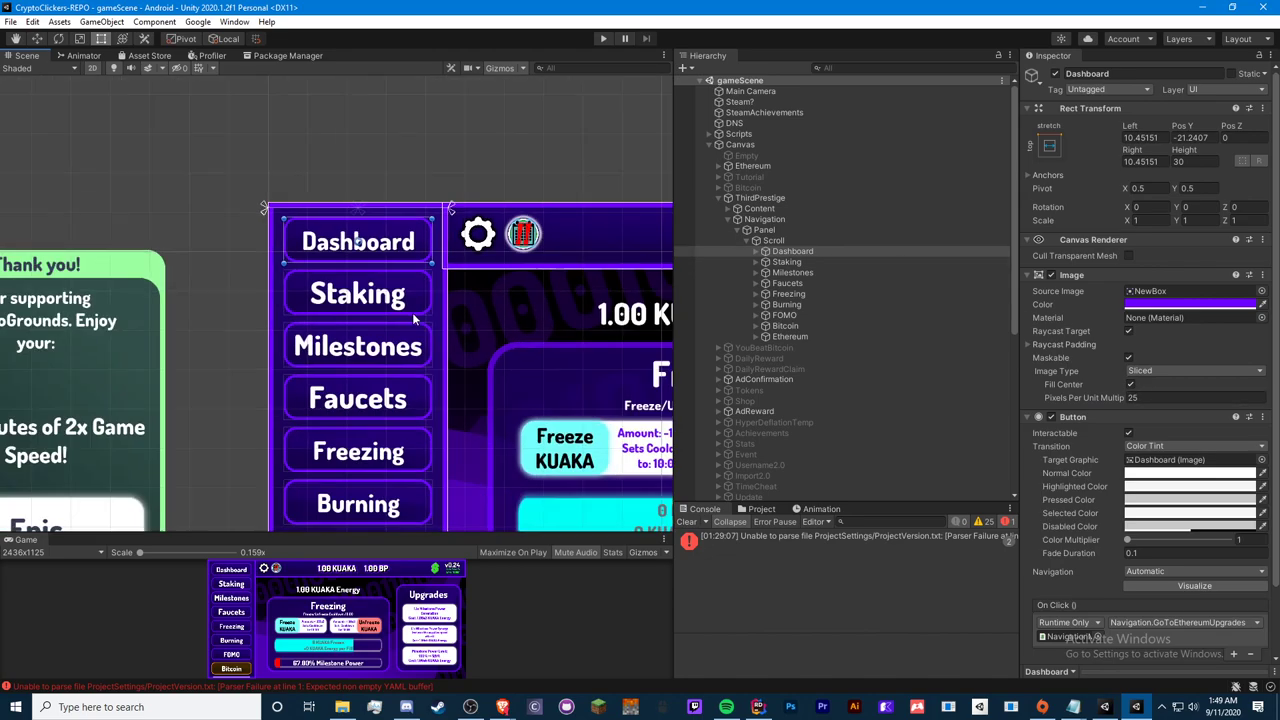
pyautogui.scroll(-2, 320, 234)
pyautogui.scroll(-2, 356, 234)
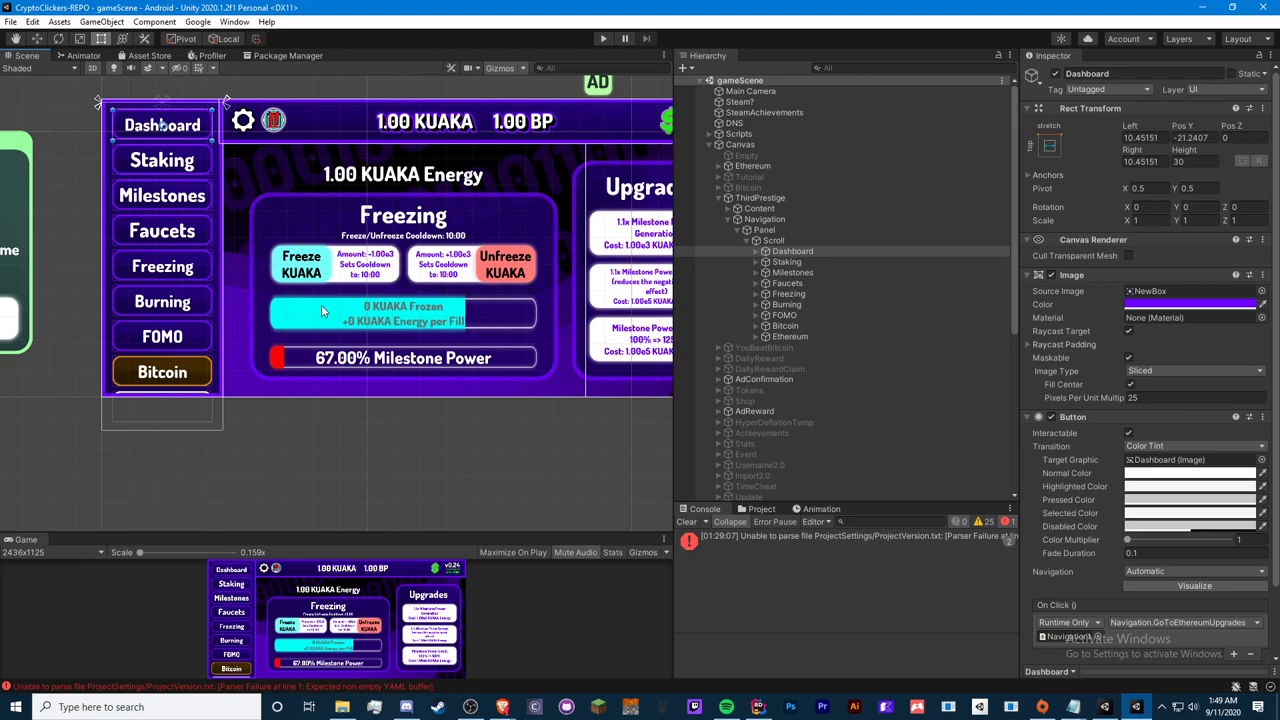
pyautogui.press('f')
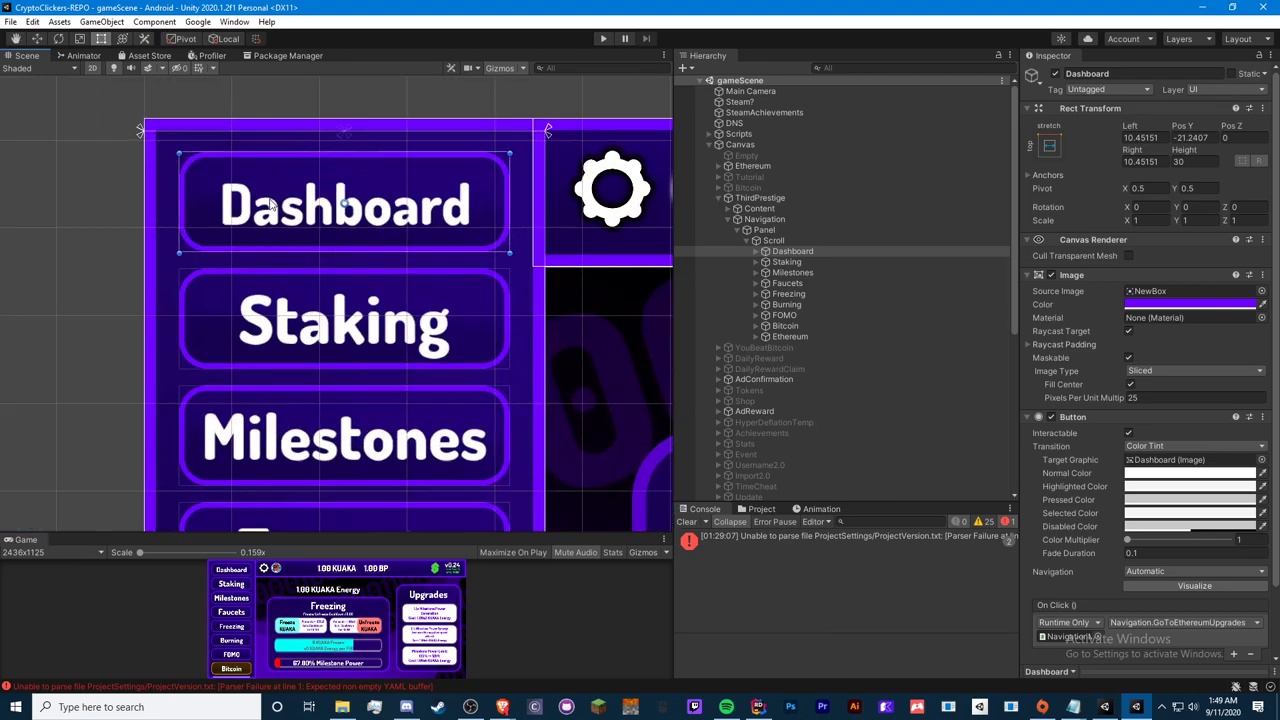
# - Change Dashboard's Pixels Per Unit Multiplier to 50 and enlarge the game preview to compare
pyautogui.click(1156, 400)
pyautogui.write('0')
pyautogui.scroll(2, 486, 205)
pyautogui.scroll(1, 486, 200)
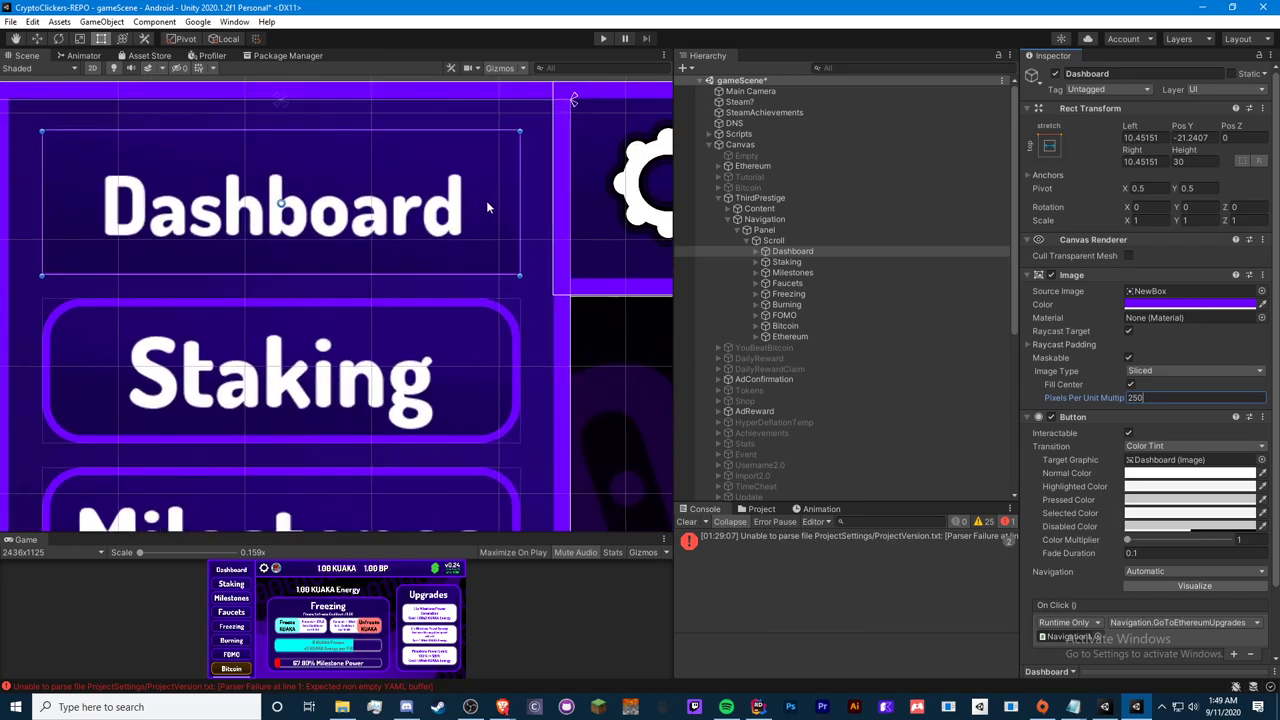
pyautogui.press('BackSpace')
pyautogui.press('BackSpace')
pyautogui.press('BackSpace')
pyautogui.write('50')
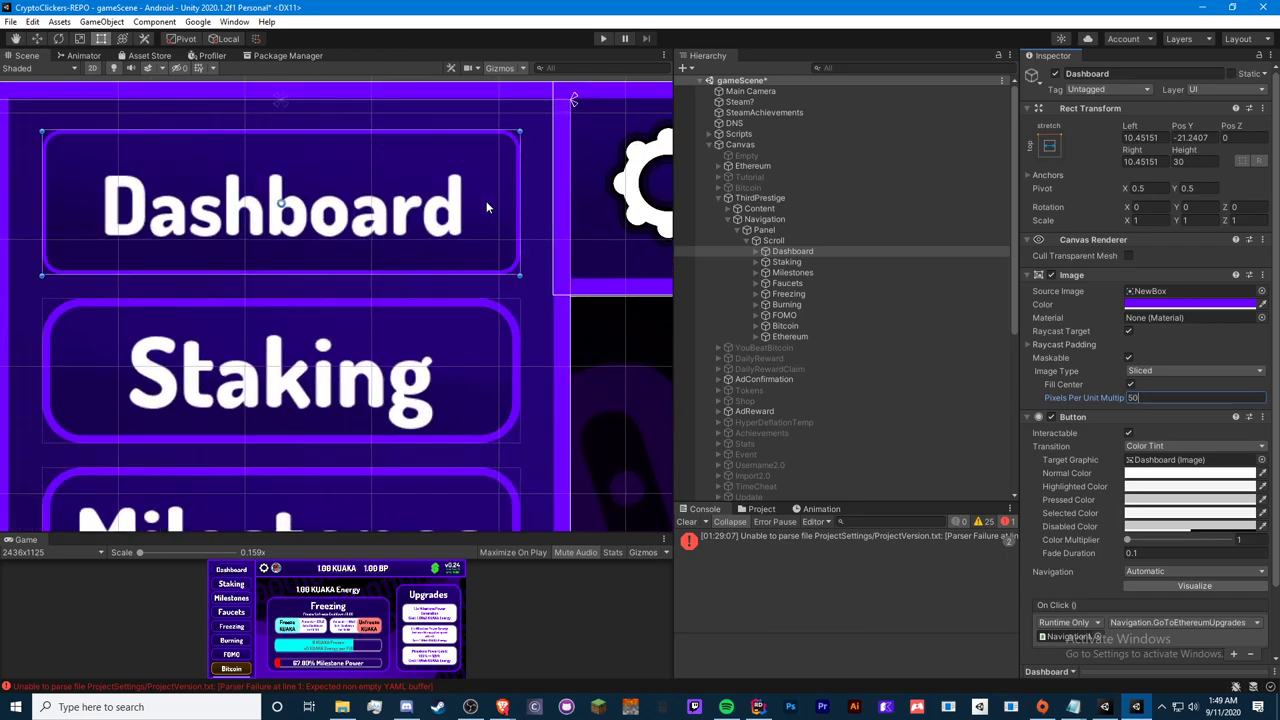
pyautogui.scroll(-1, 378, 346)
pyautogui.scroll(-1, 193, 293)
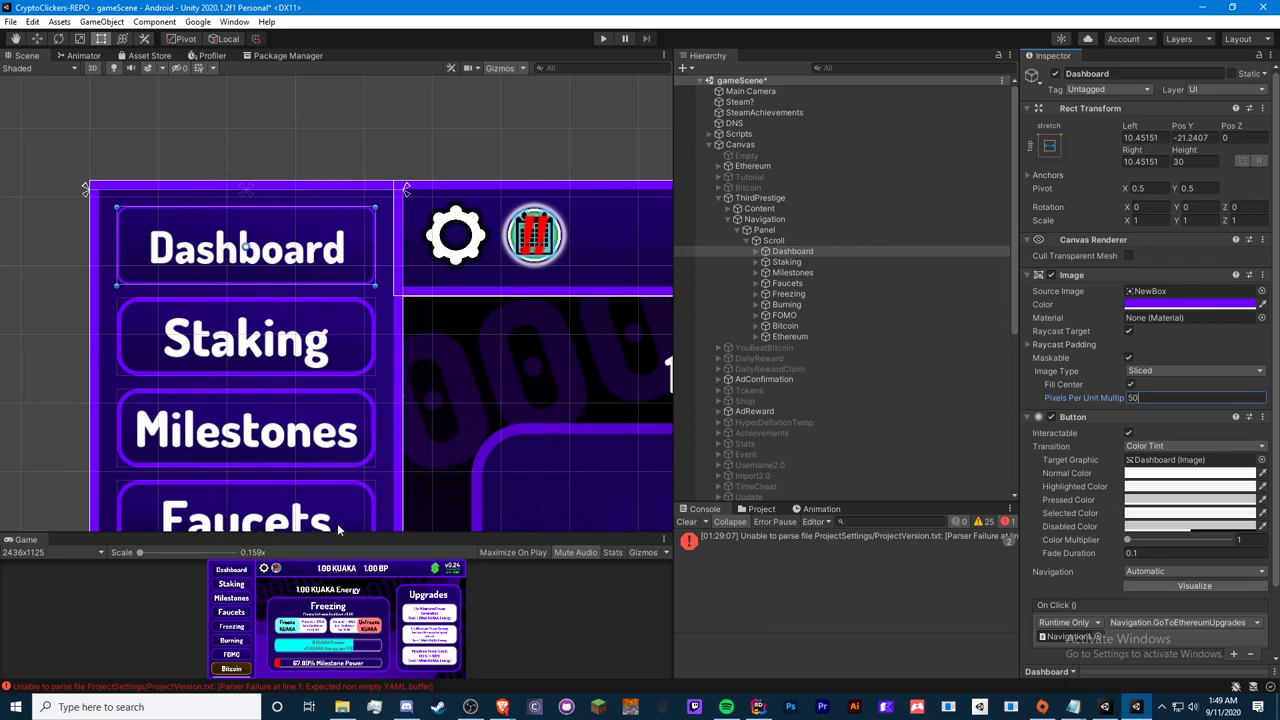
pyautogui.moveTo(337, 533); pyautogui.dragTo(320, 258)
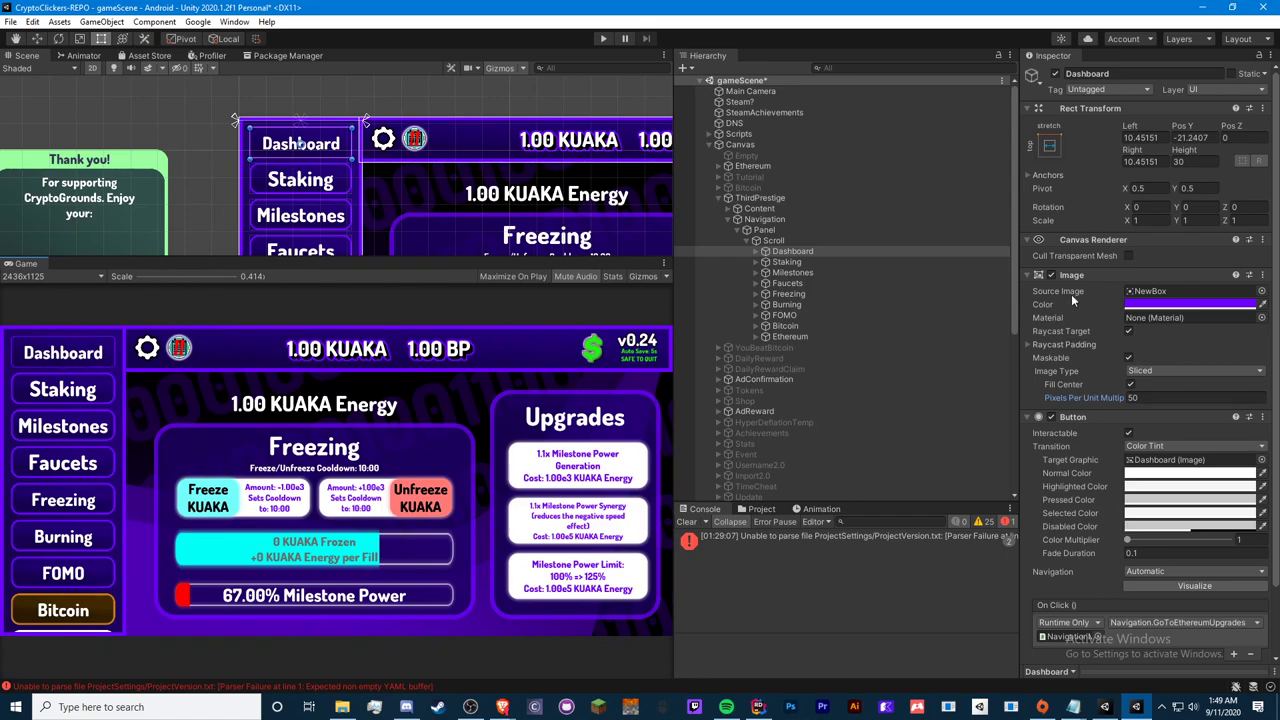
# - Set the Dashboard button's Pixels Per Unit Multiplier to 10 and undo an accidental rectangle resize
pyautogui.click(1175, 395)
pyautogui.write('10')
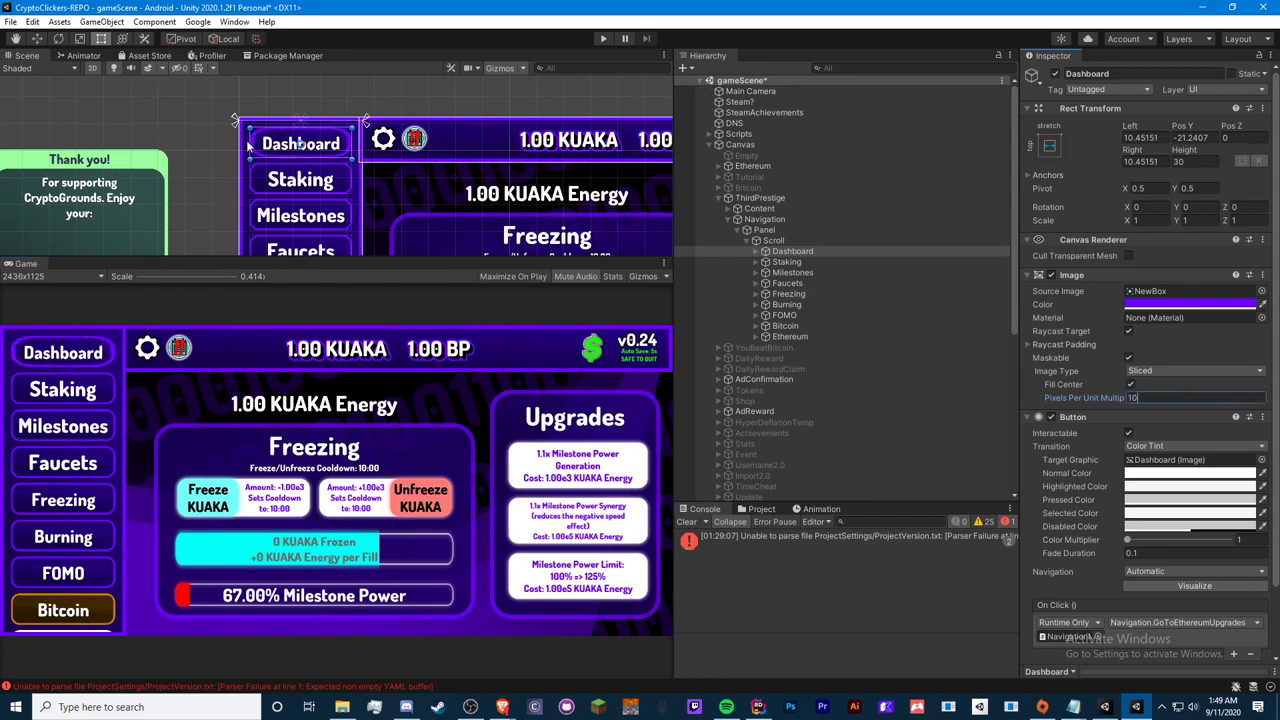
pyautogui.scroll(2, 324, 135)
pyautogui.scroll(2, 324, 135)
pyautogui.scroll(2, 417, 225)
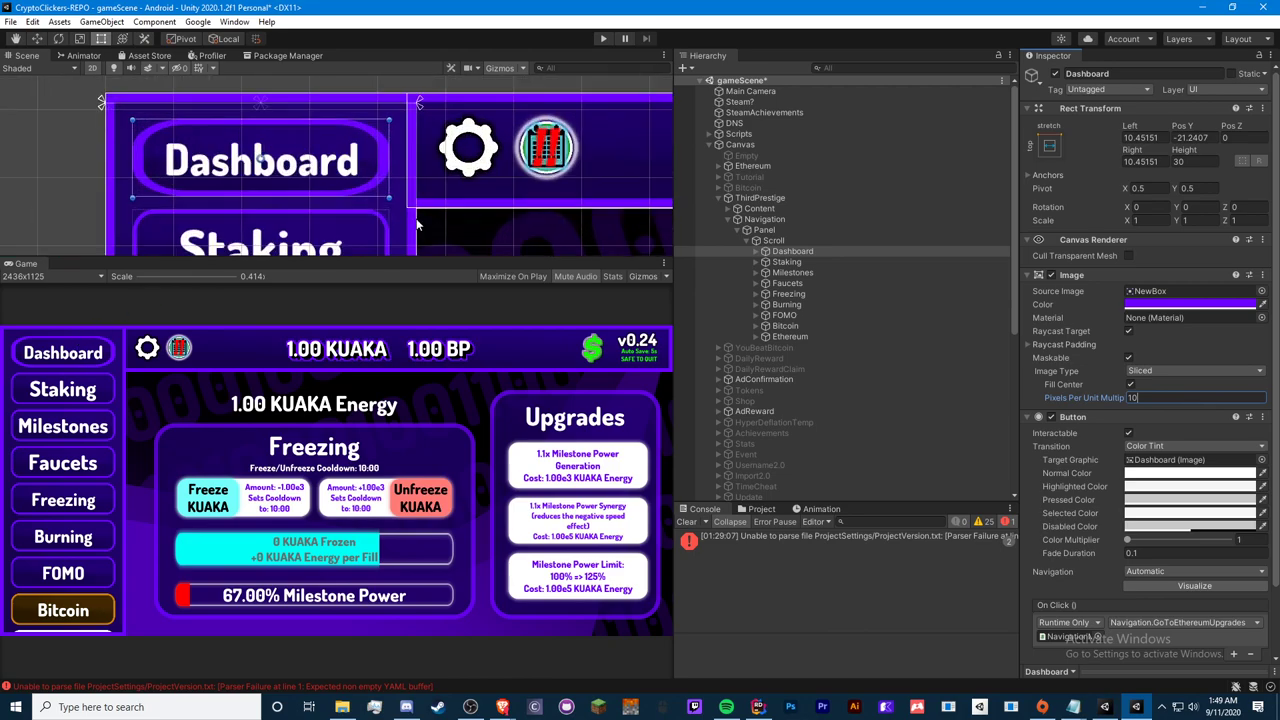
pyautogui.moveTo(389, 200); pyautogui.dragTo(160, 148)
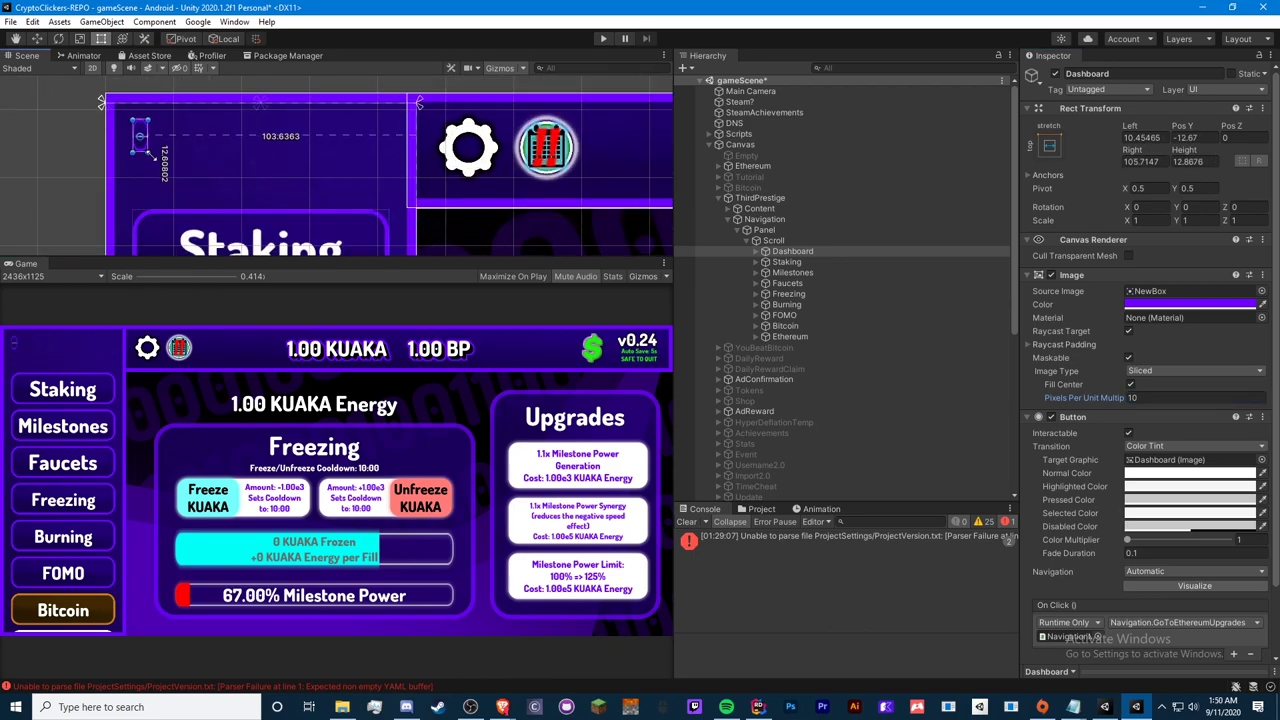
pyautogui.hotkey('ctrl', 'z')
# - Change the Dashboard multiplier to 20, correcting a mistyped 120
pyautogui.click(1158, 397)
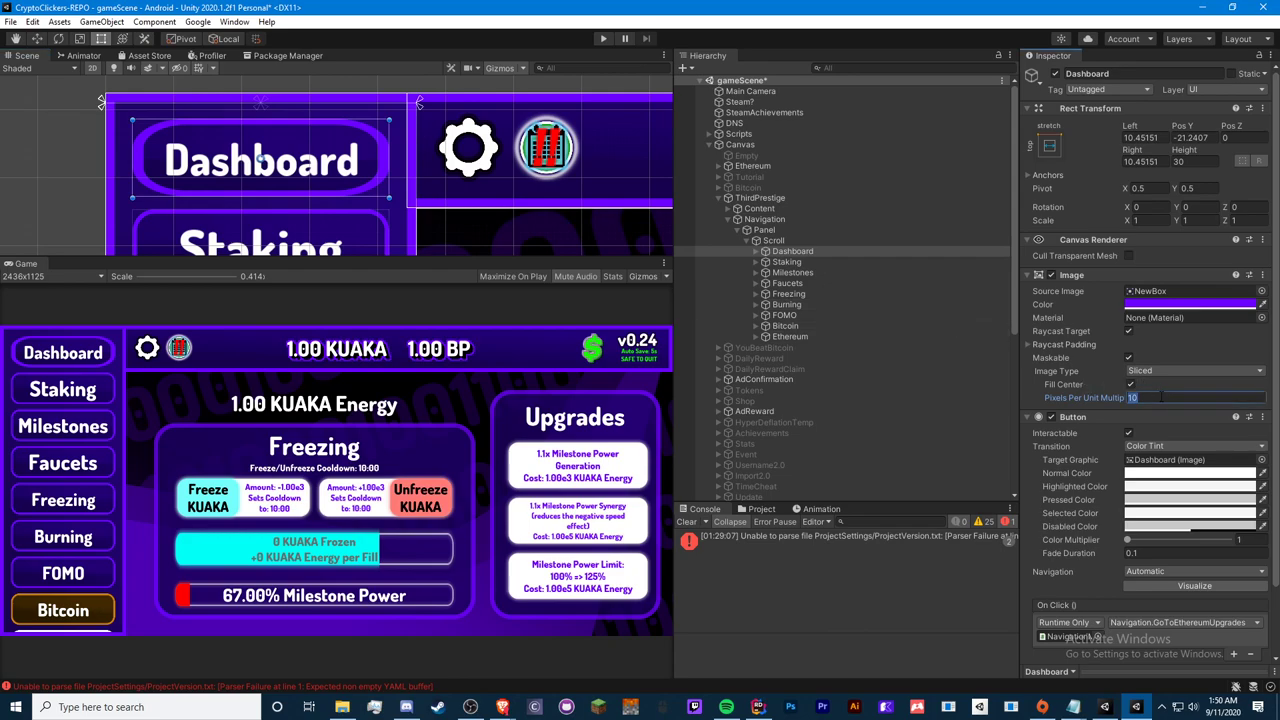
pyautogui.press('BackSpace')
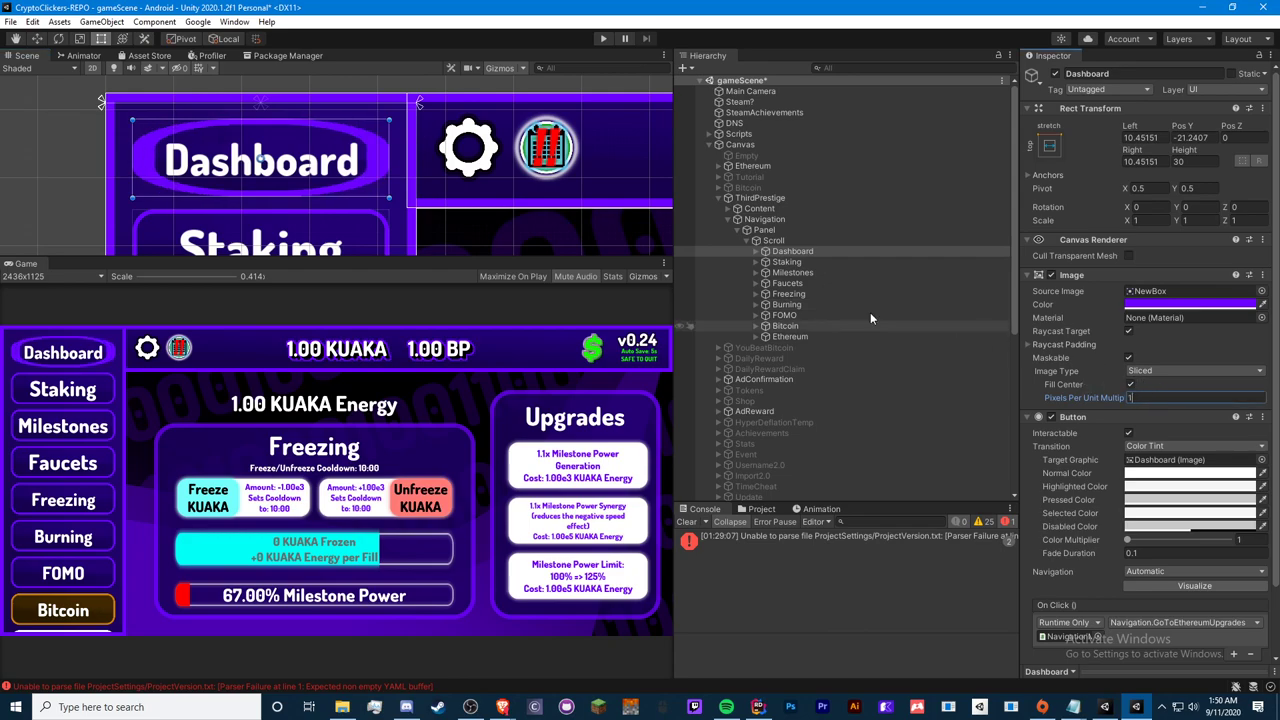
pyautogui.write('0')
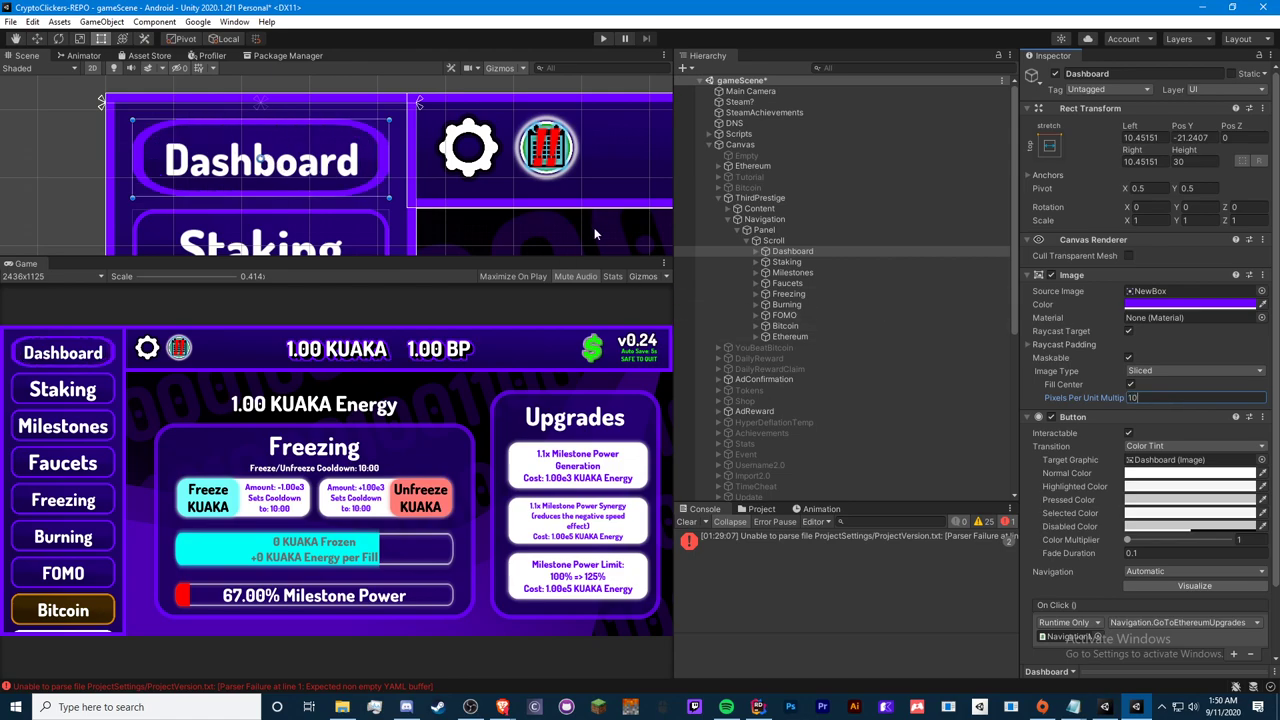
pyautogui.write('2')
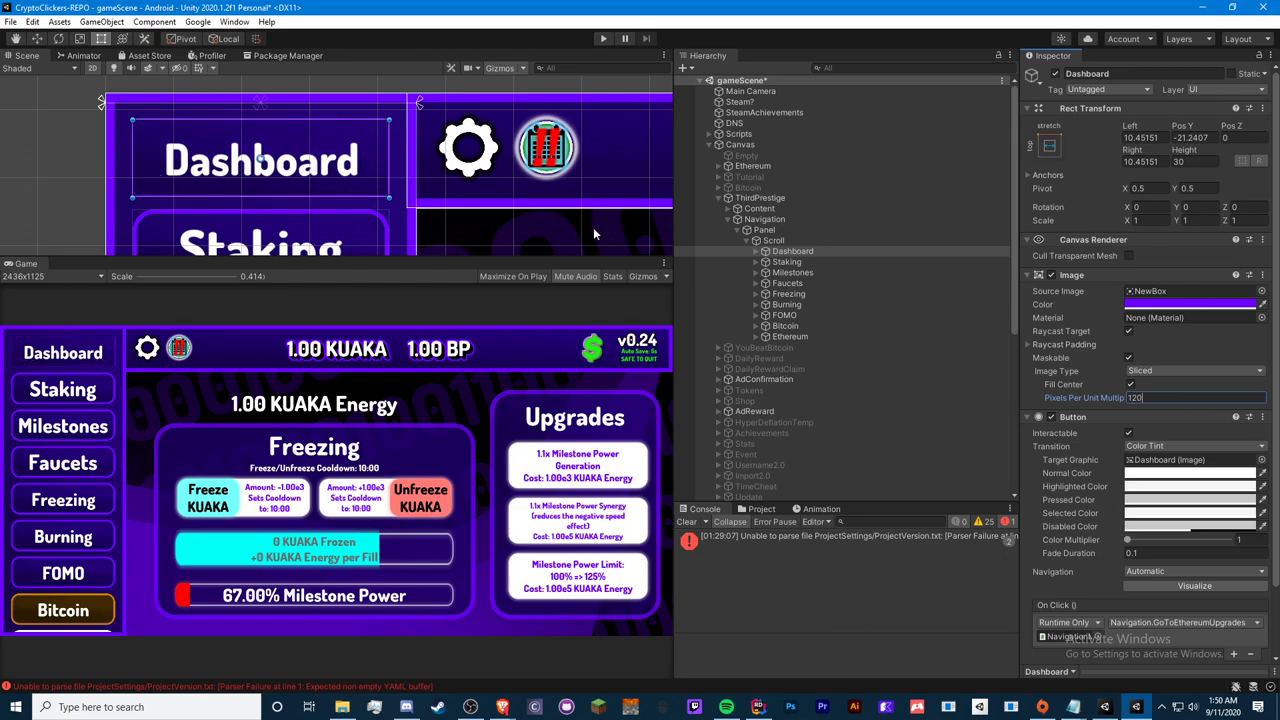
pyautogui.press('Left')
pyautogui.press('BackSpace')
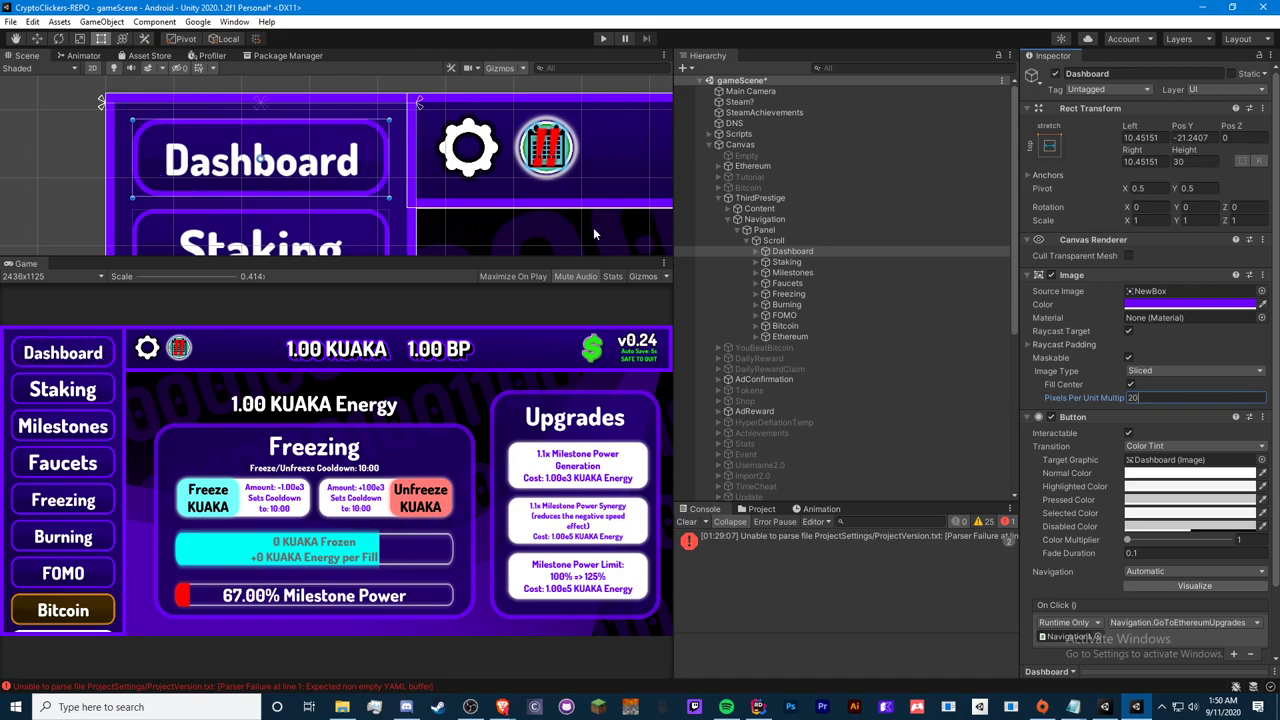
# - Enter 25 as the Dashboard button's final multiplier
pyautogui.scroll(-2, 330, 190)
pyautogui.moveTo(407, 222); pyautogui.dragTo(407, 178, button='middle')
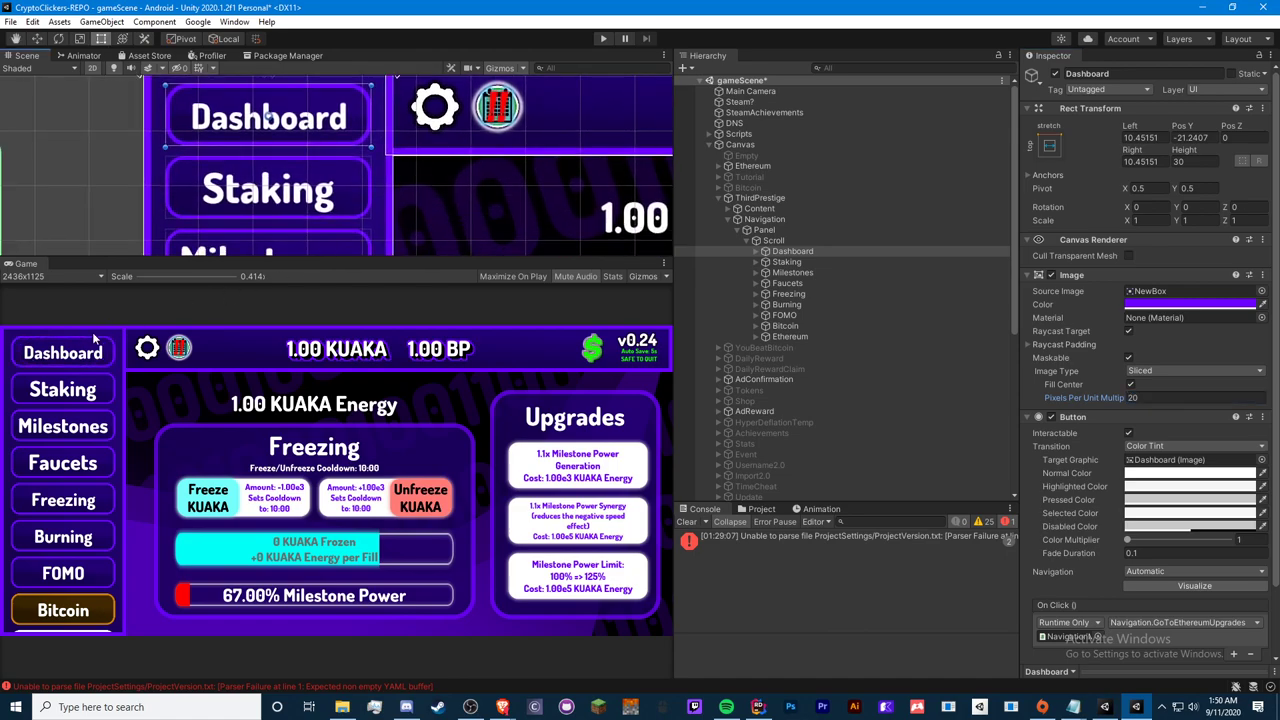
pyautogui.click(1133, 397)
pyautogui.write('25')
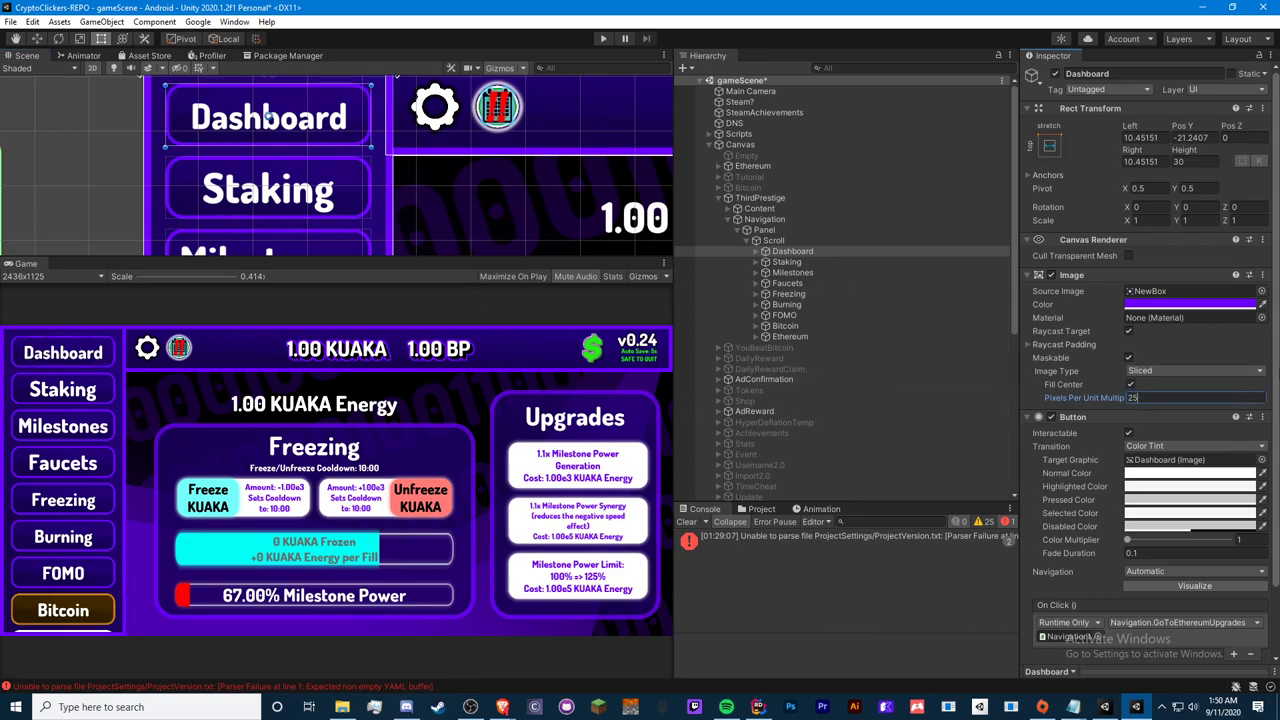